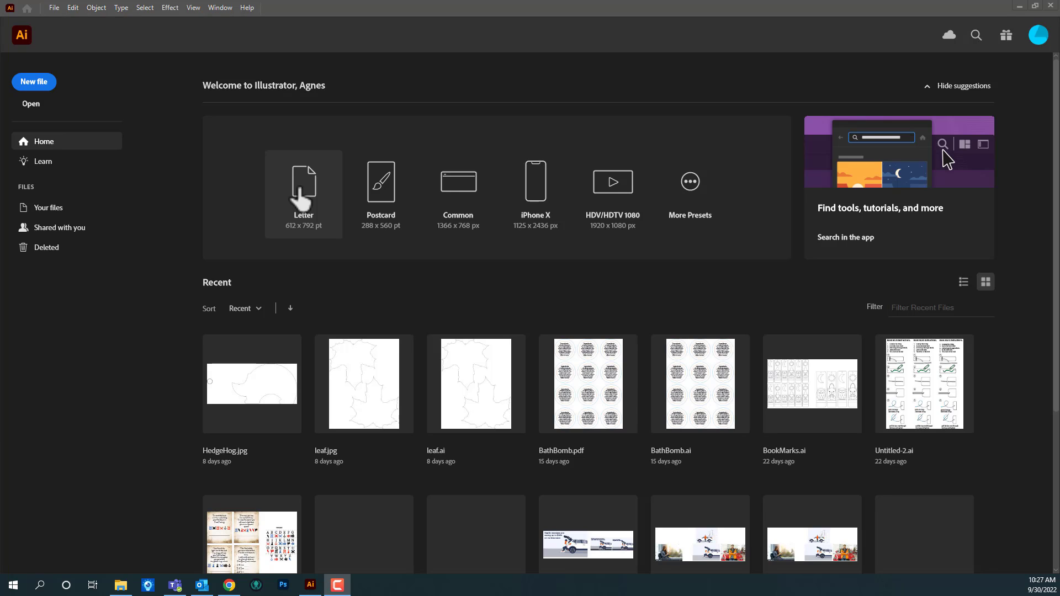
Step: Create a new document from the Letter preset, 612 x 792 pt
click(300, 190)
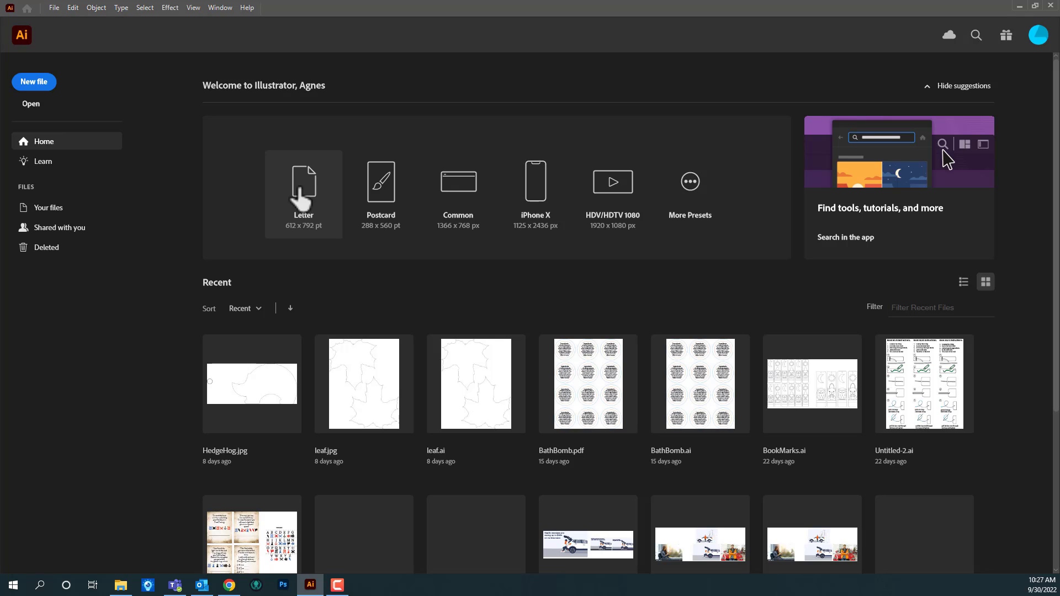
click(303, 208)
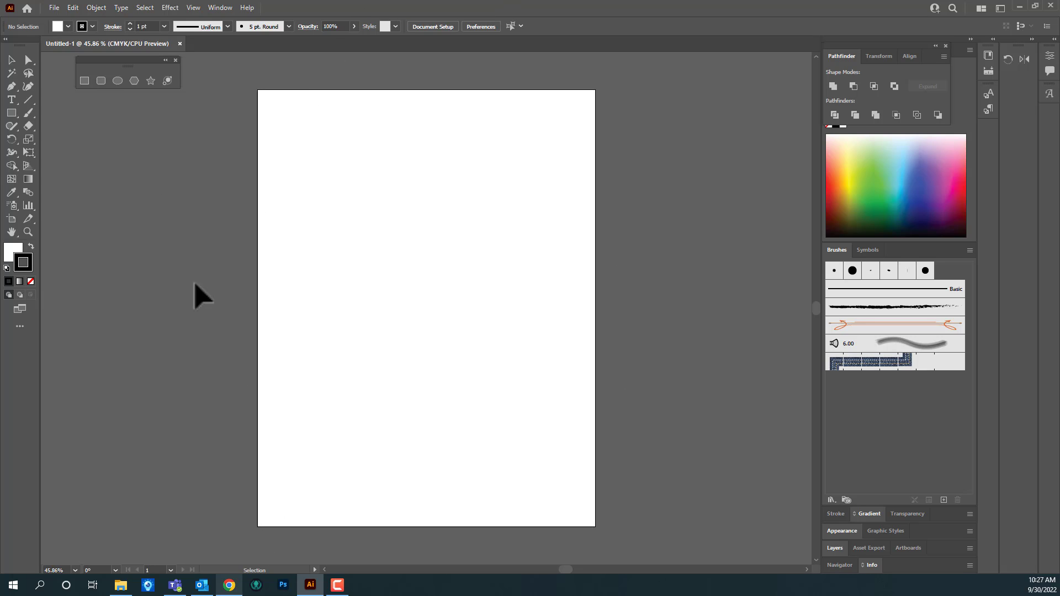
Step: Add the text line "The cat is having a great day." on the upper artboard and move it slightly up toward the centre
click(12, 99)
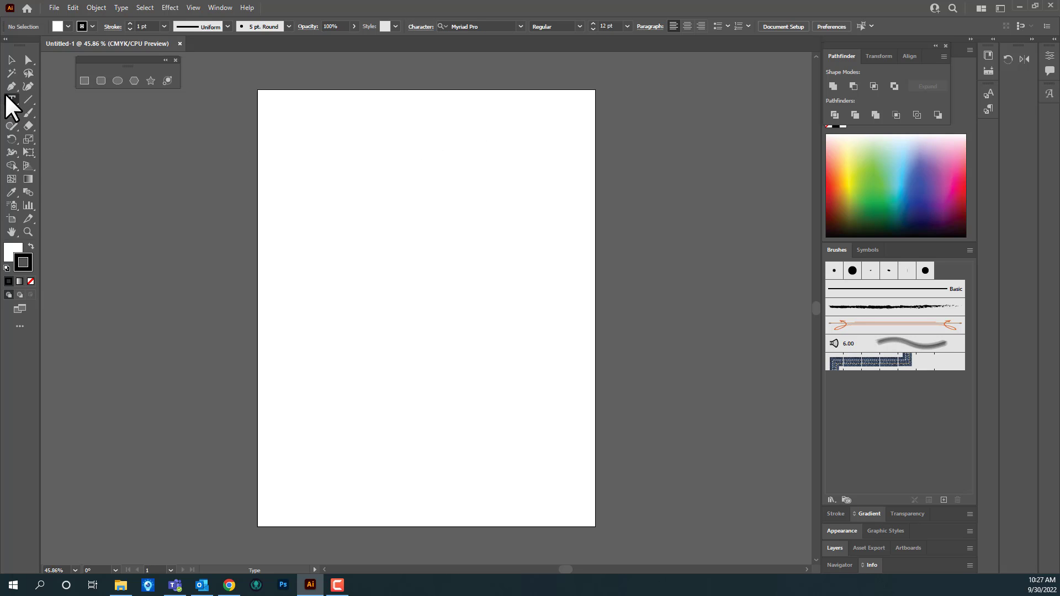
click(324, 218)
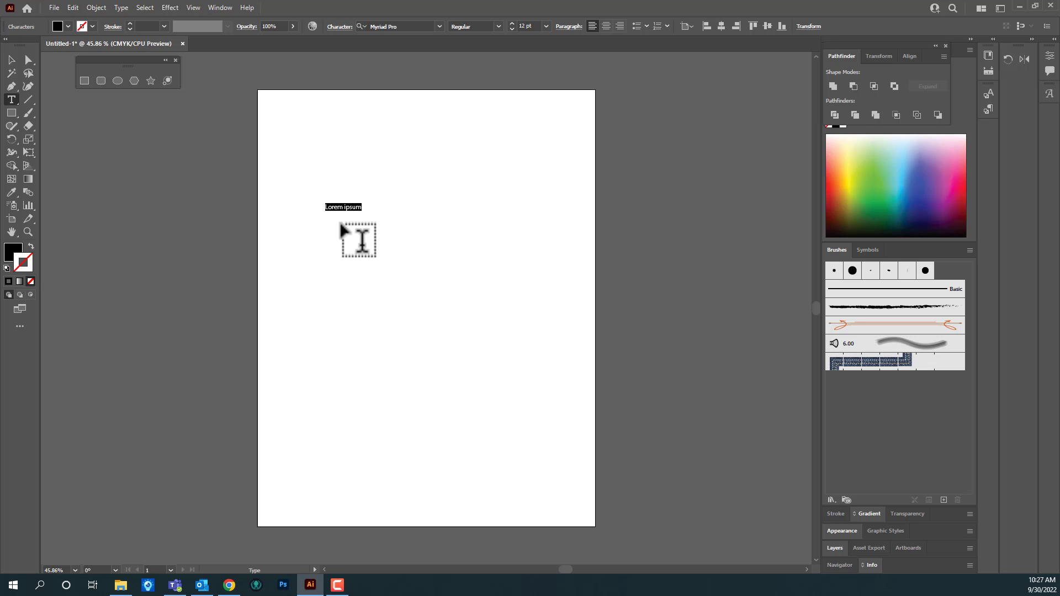
text(The cat is having a great day.)
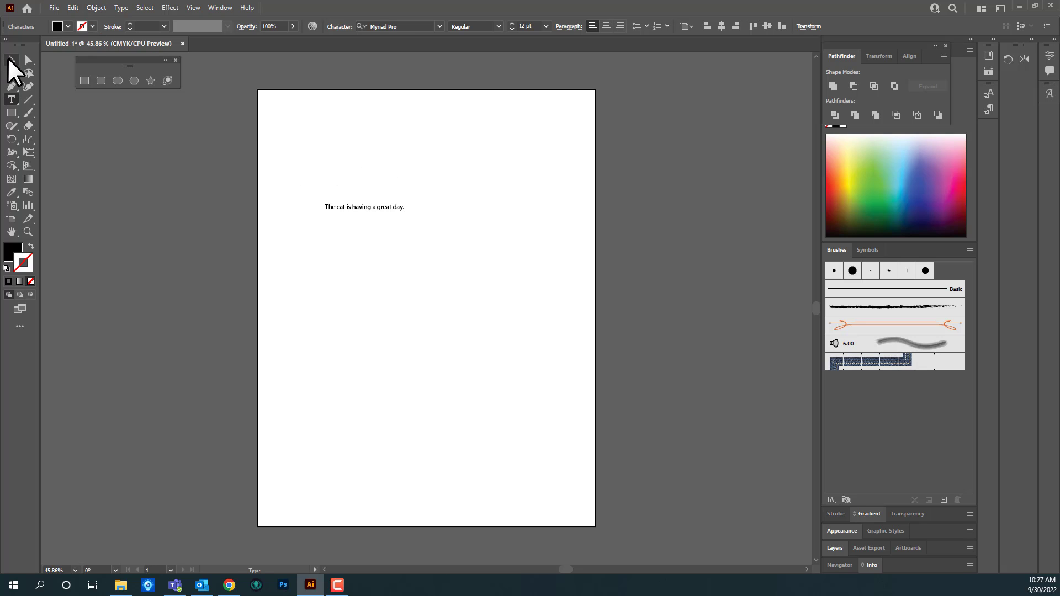
click(12, 61)
drag(380, 211, 414, 202)
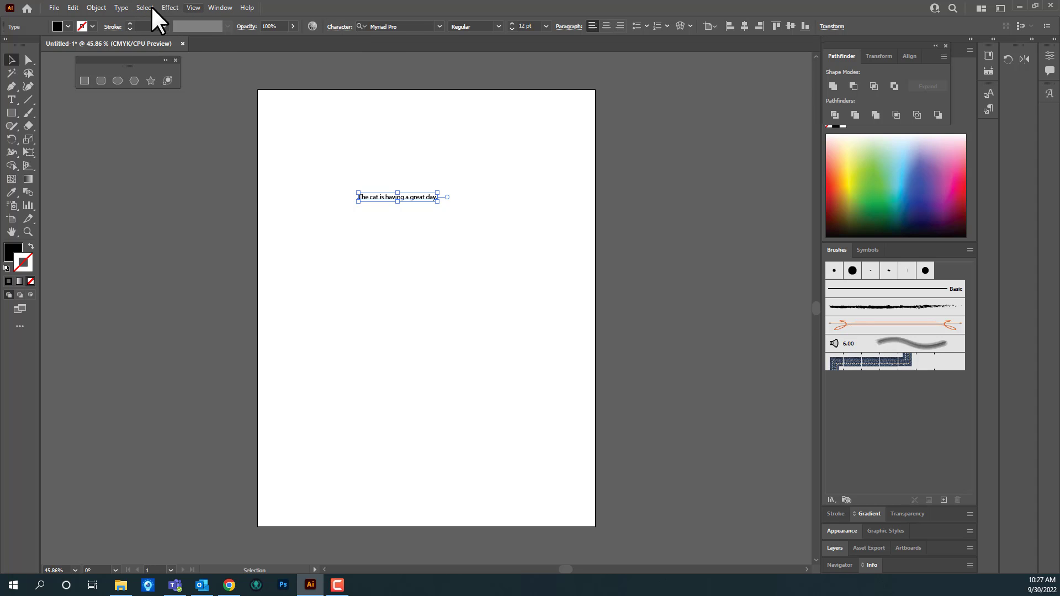
Step: Show the character formatting settings and place them beside the artboard, clear of the text line
click(120, 7)
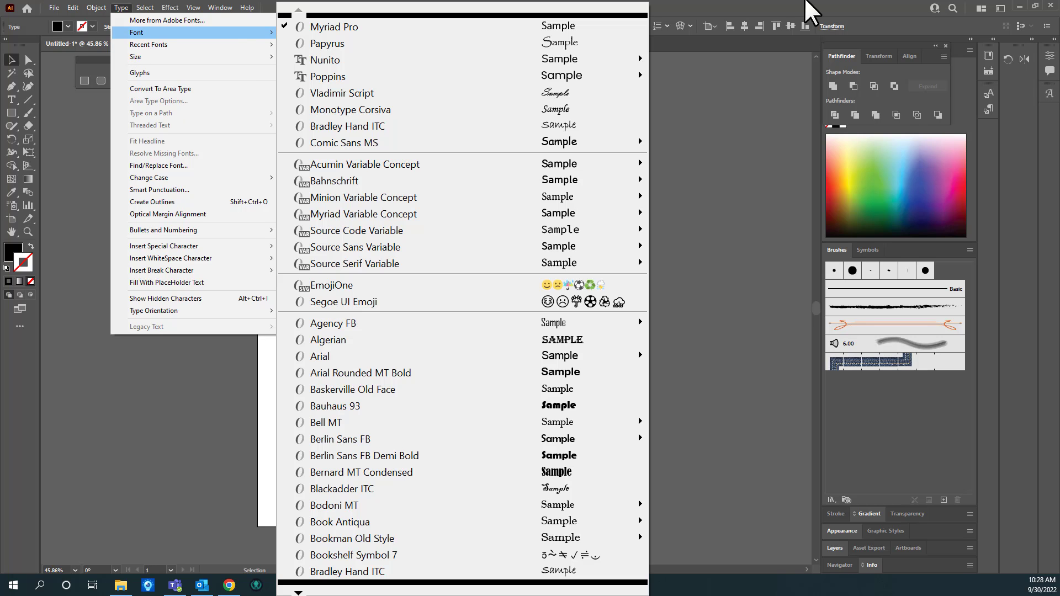
click(779, 158)
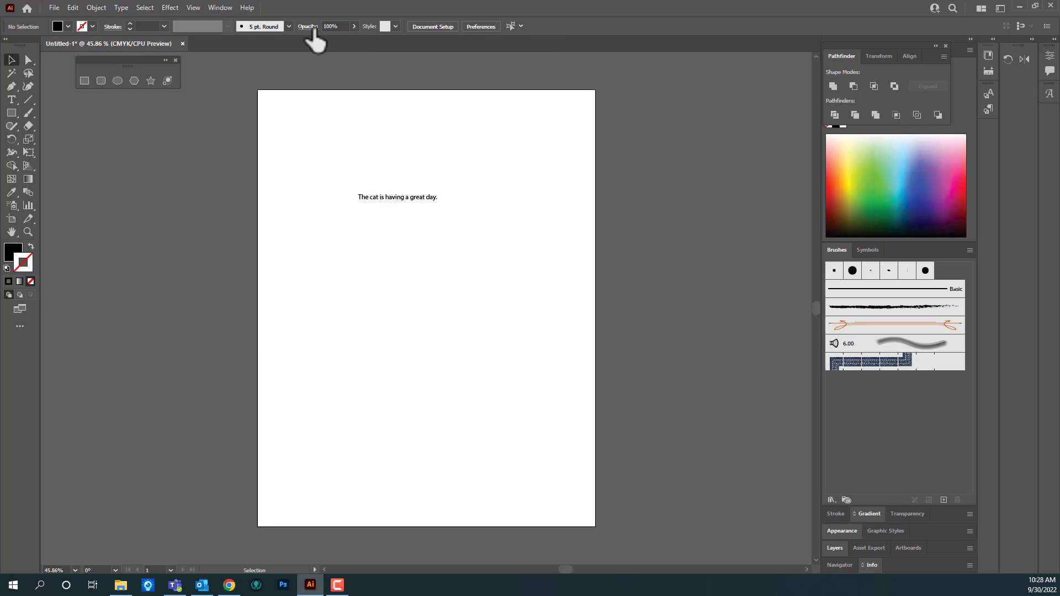
click(225, 6)
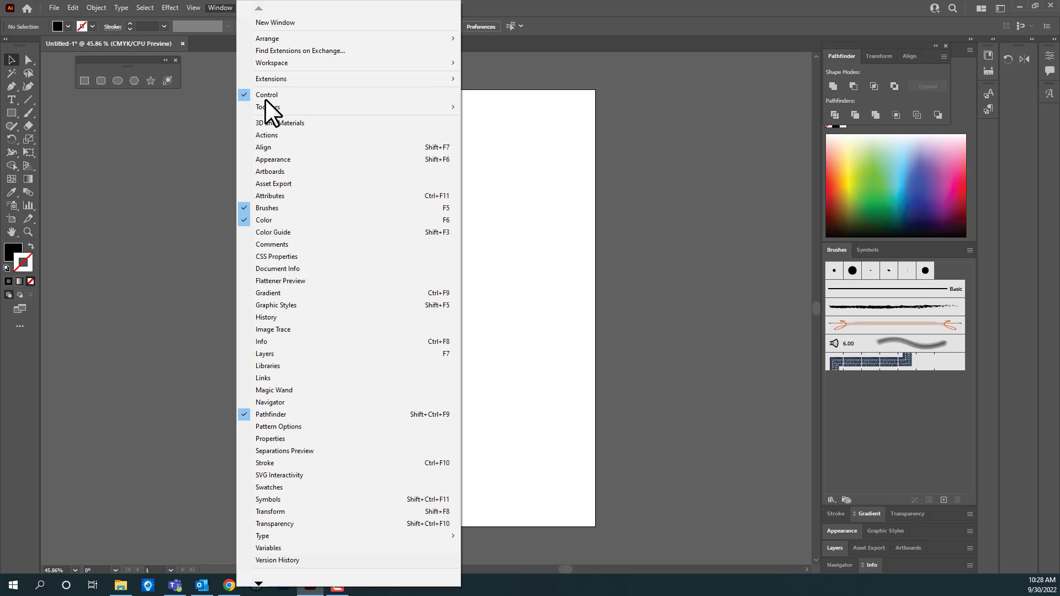
mouse_move(328, 533)
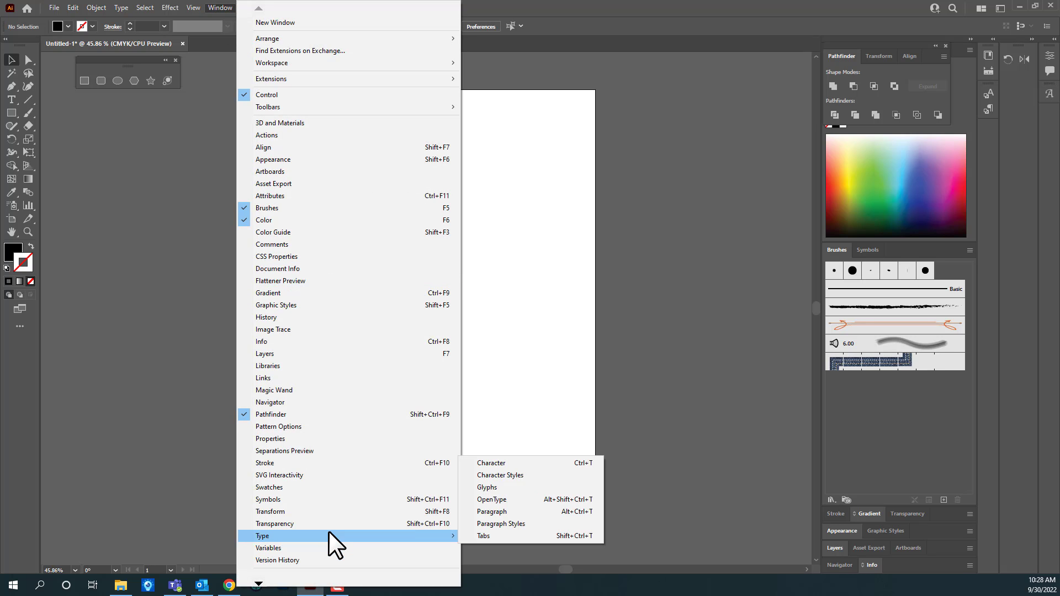
click(508, 463)
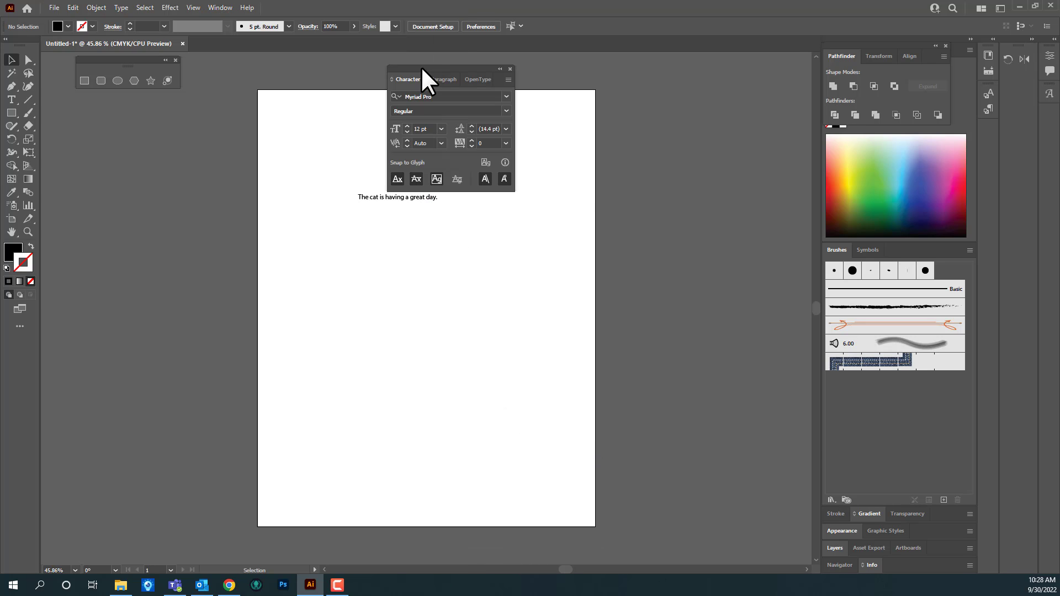
drag(420, 66, 652, 92)
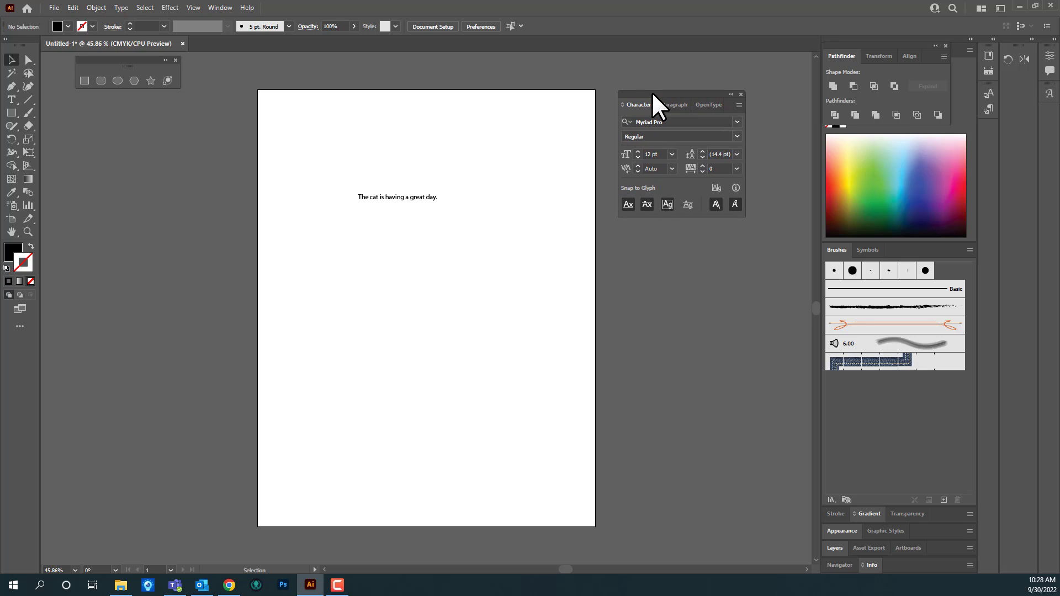
Step: Select the text line and preview the available fonts on it
click(426, 197)
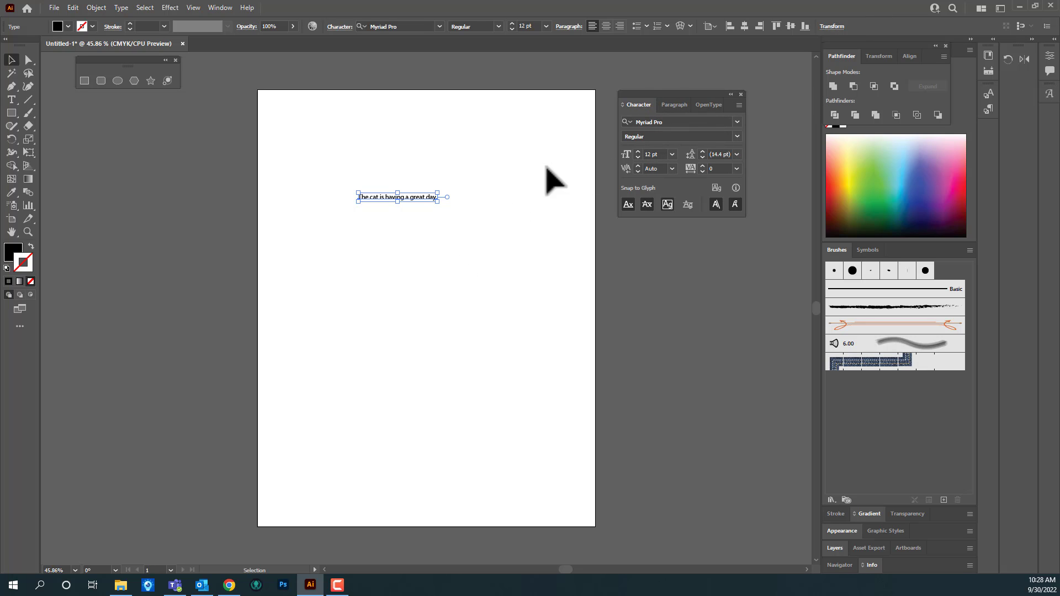
click(736, 122)
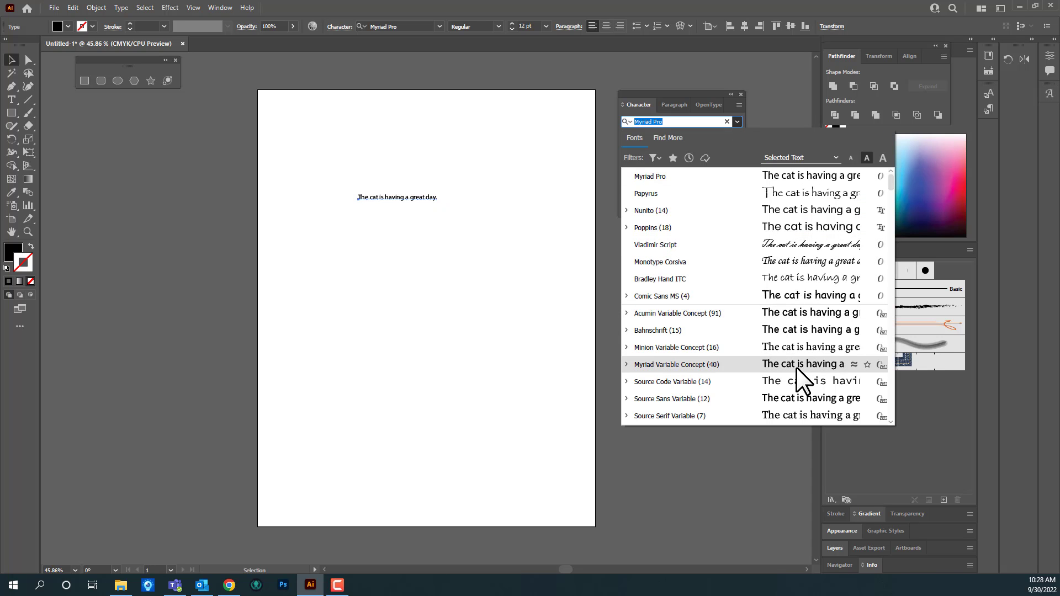
scroll(786, 320, down, 3)
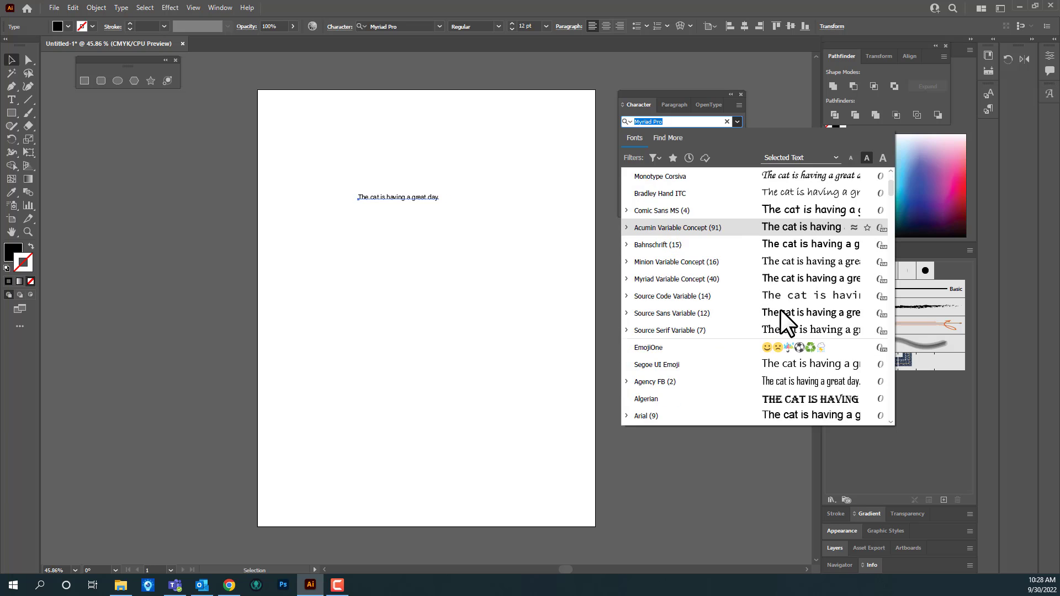
scroll(780, 309, down, 4)
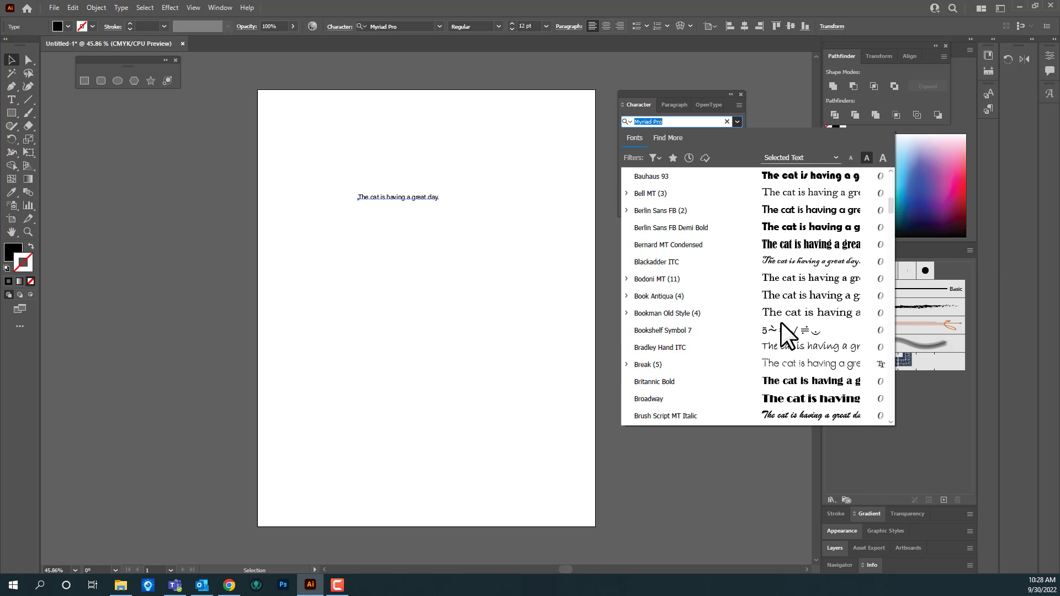
scroll(794, 381, down, 2)
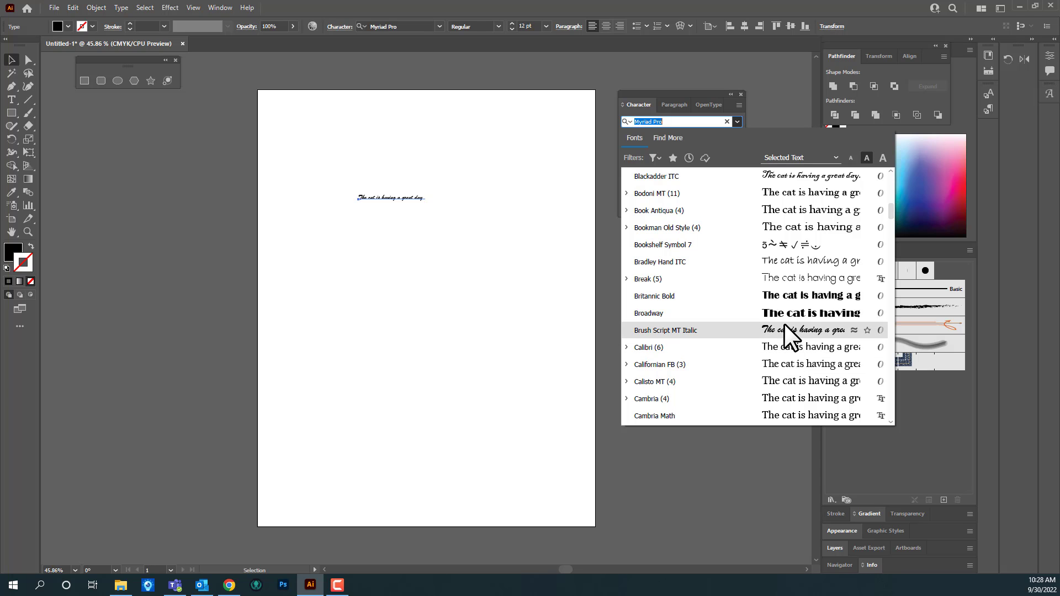
scroll(798, 254, up, 2)
scroll(789, 262, up, 8)
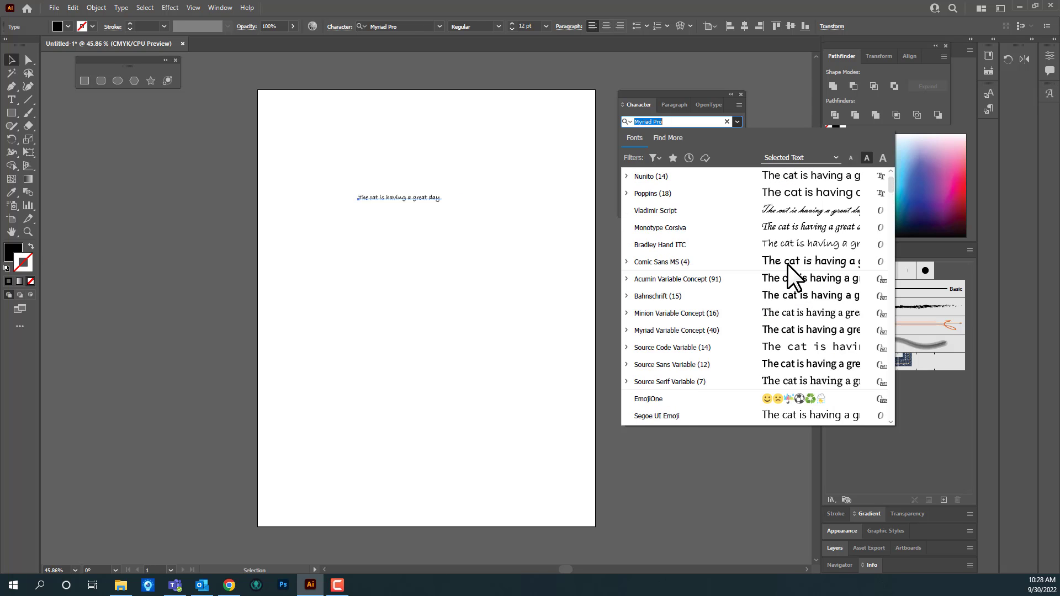
click(652, 177)
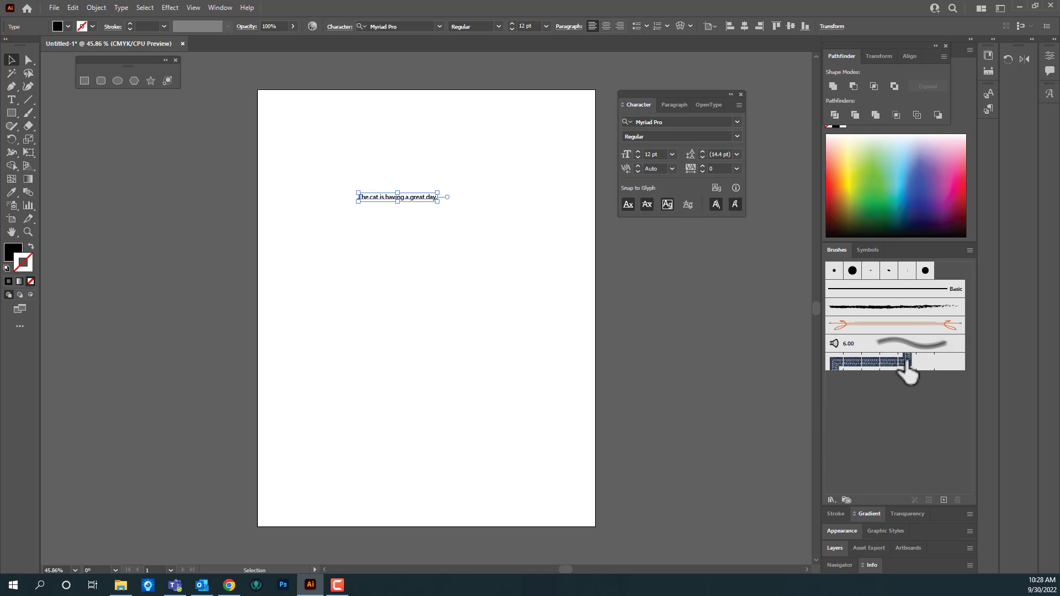
Step: Examine the individual styles of the Bell MT and Berlin Sans FB font families as previewed on the sentence
click(736, 137)
click(734, 134)
click(736, 121)
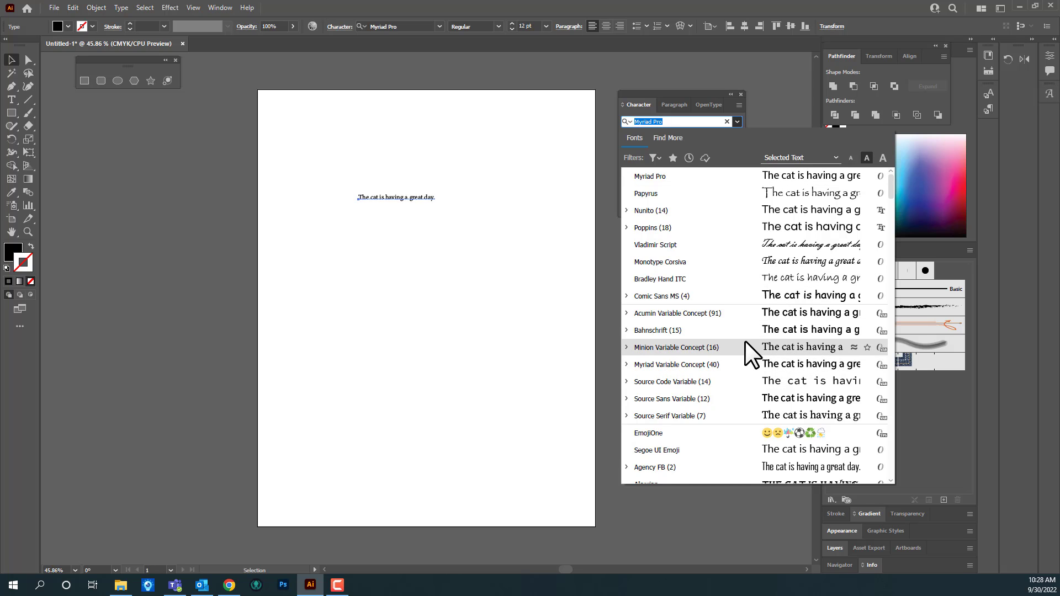
scroll(744, 339, down, 2)
scroll(744, 338, down, 3)
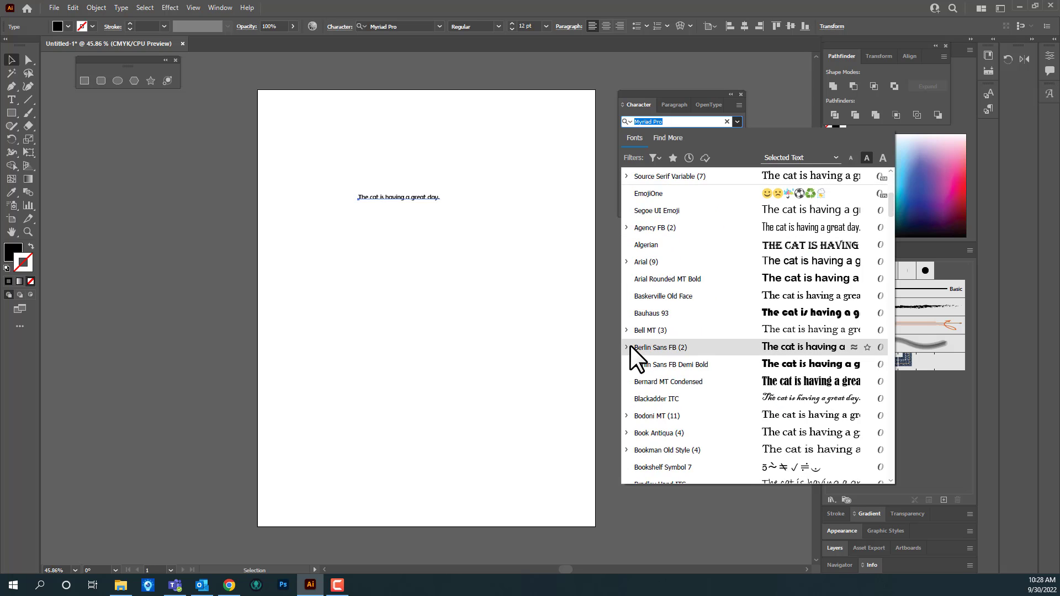
click(627, 329)
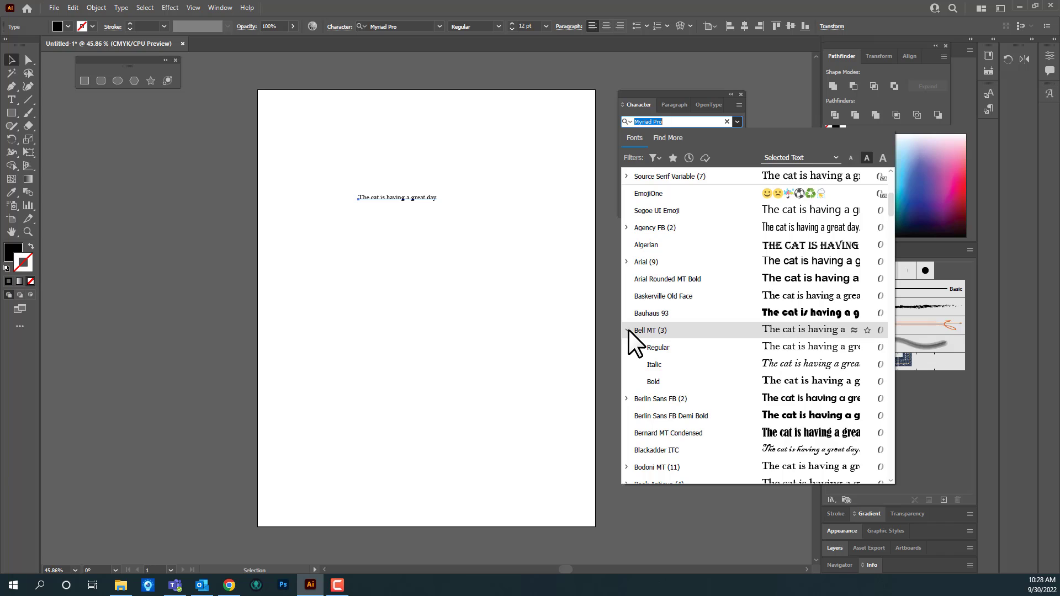
click(627, 329)
click(628, 330)
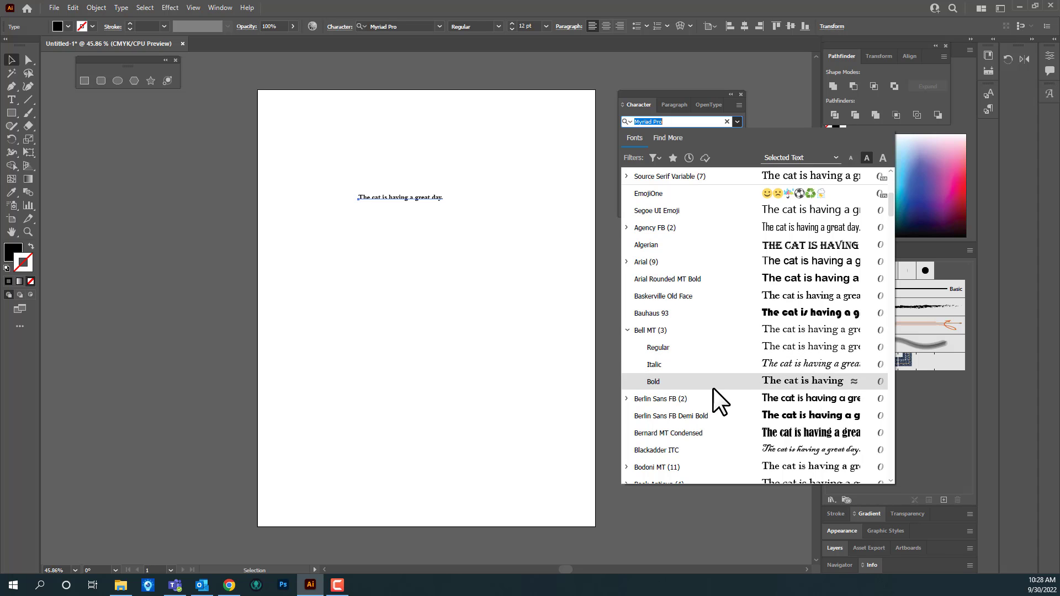
click(626, 398)
scroll(754, 429, down, 2)
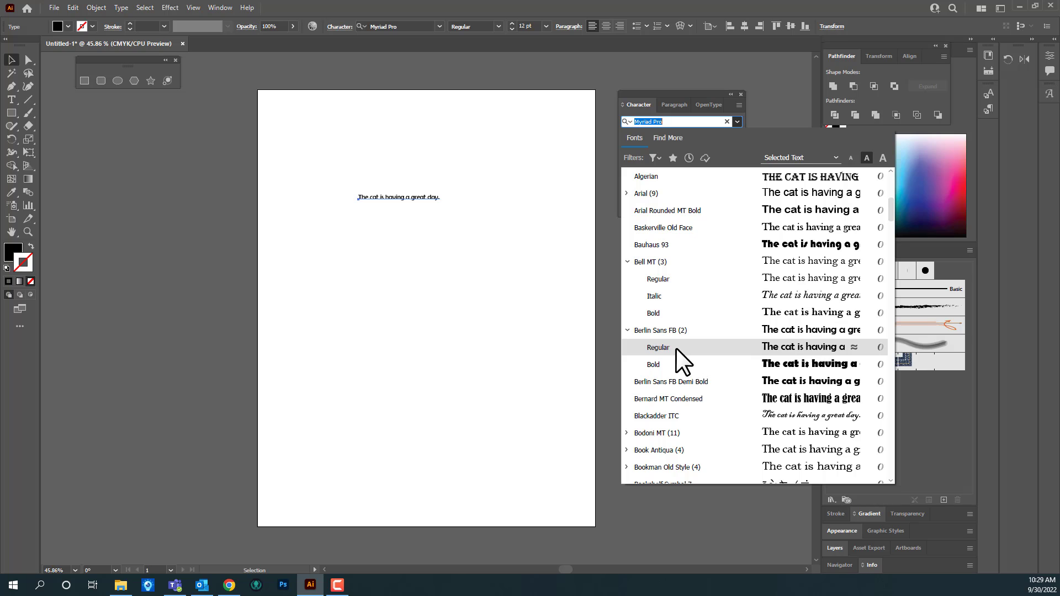
click(627, 330)
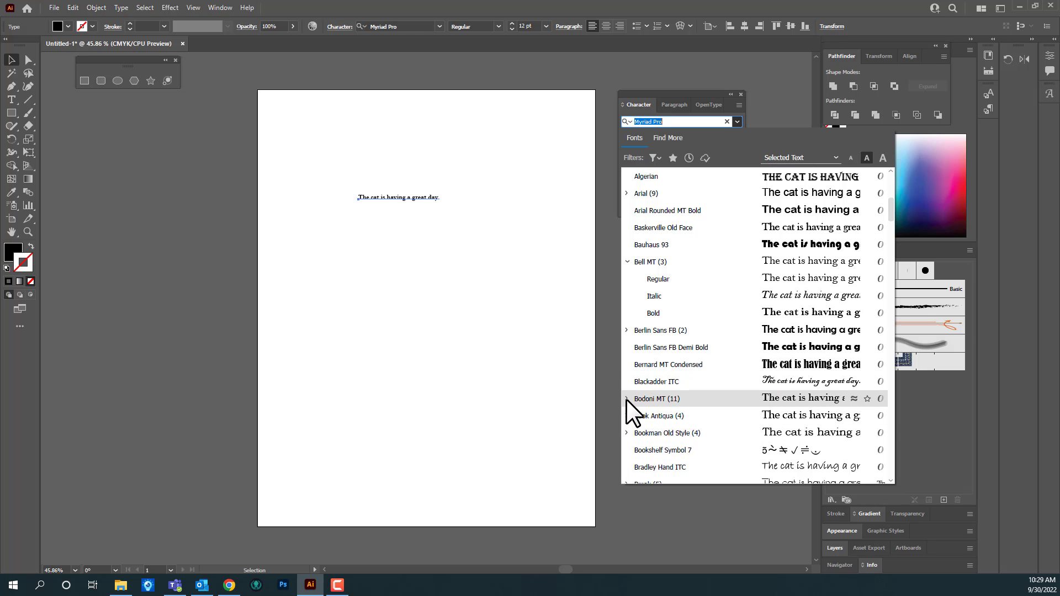
Step: Set the sentence's font to Bodoni MT in the Bold style
click(626, 399)
scroll(757, 407, down, 2)
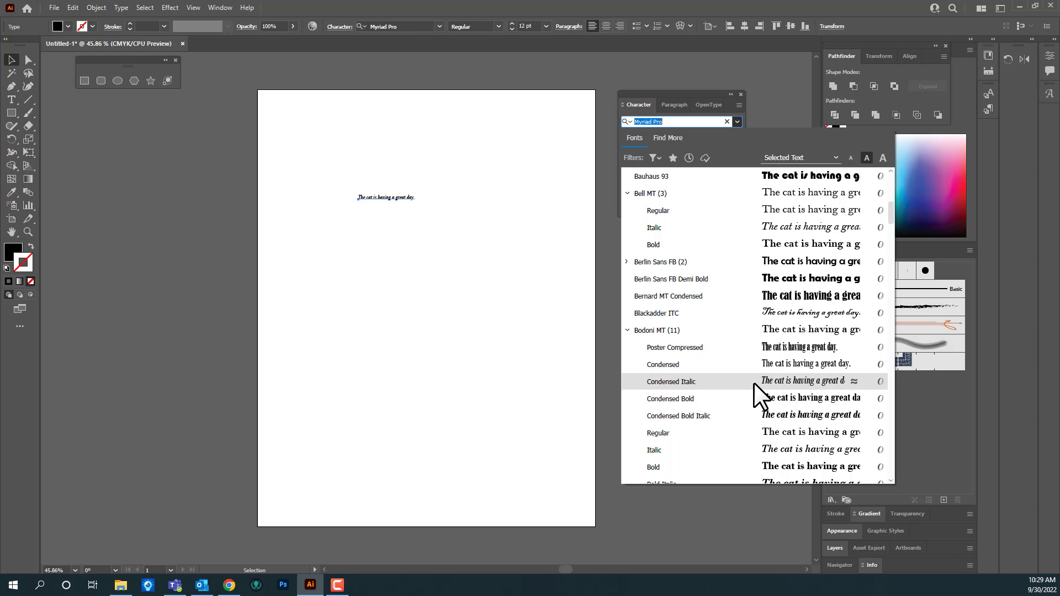
scroll(755, 386, down, 2)
click(734, 404)
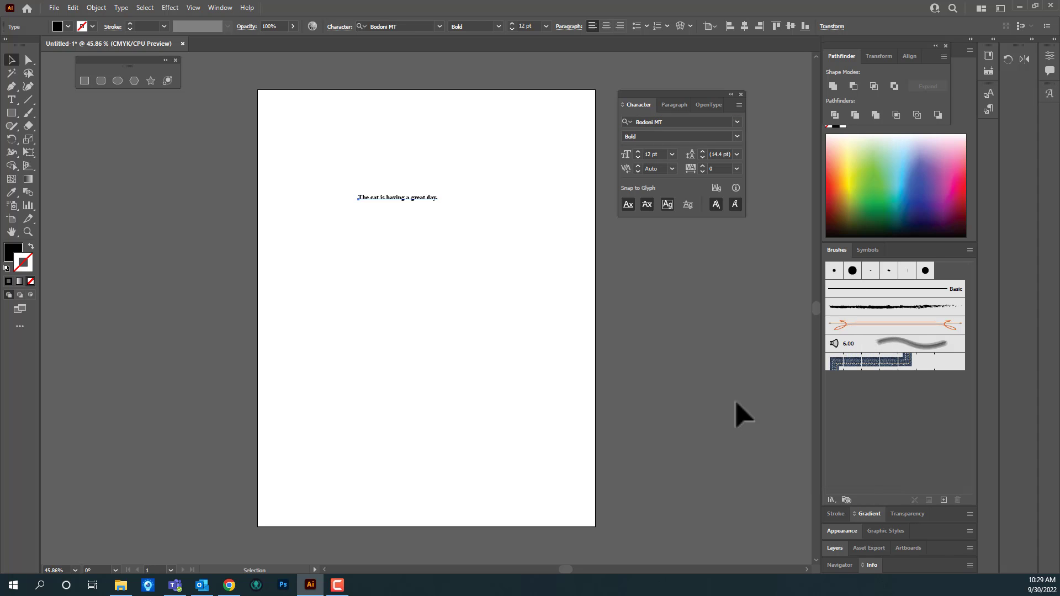
Step: Set the sentence's font size to 72 pt and shift the text left across the artboard
click(672, 154)
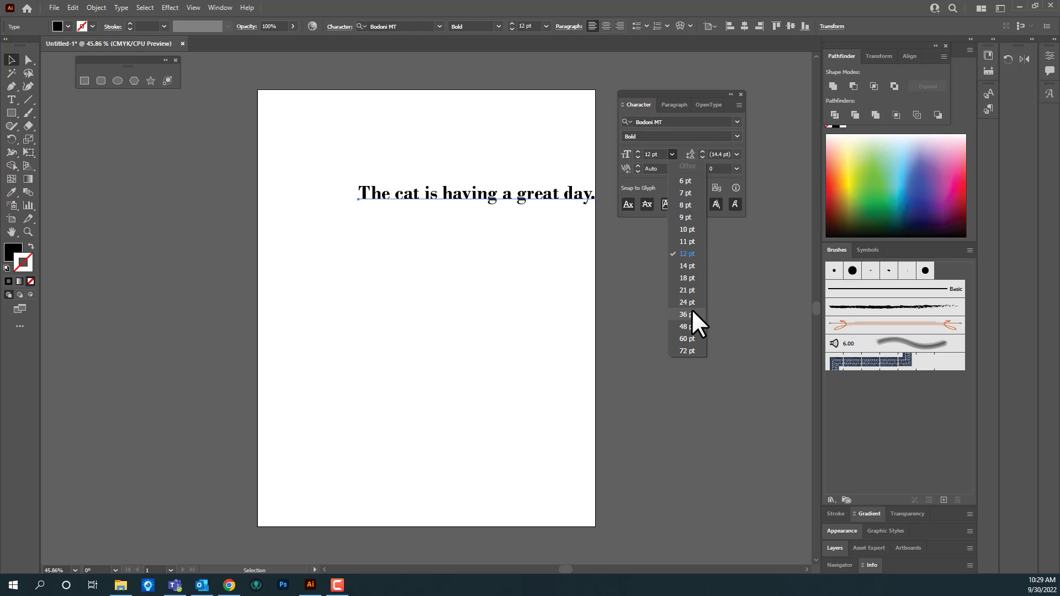
click(687, 349)
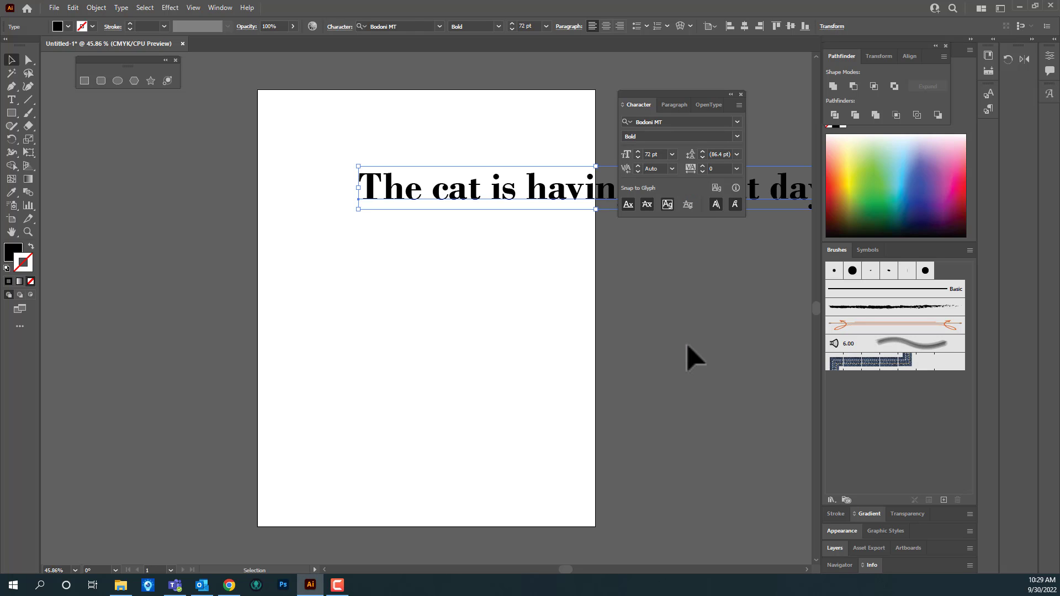
drag(549, 208, 370, 224)
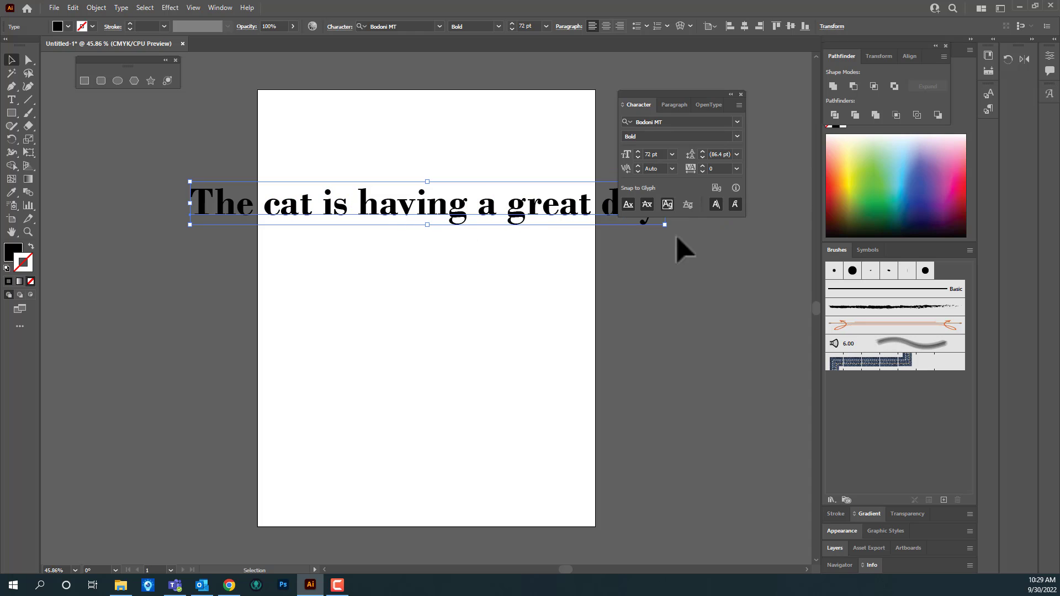
Step: Set the sentence's font size to 24 pt, then adjust it in small increments up to 42 pt and back down to 37 pt
click(672, 155)
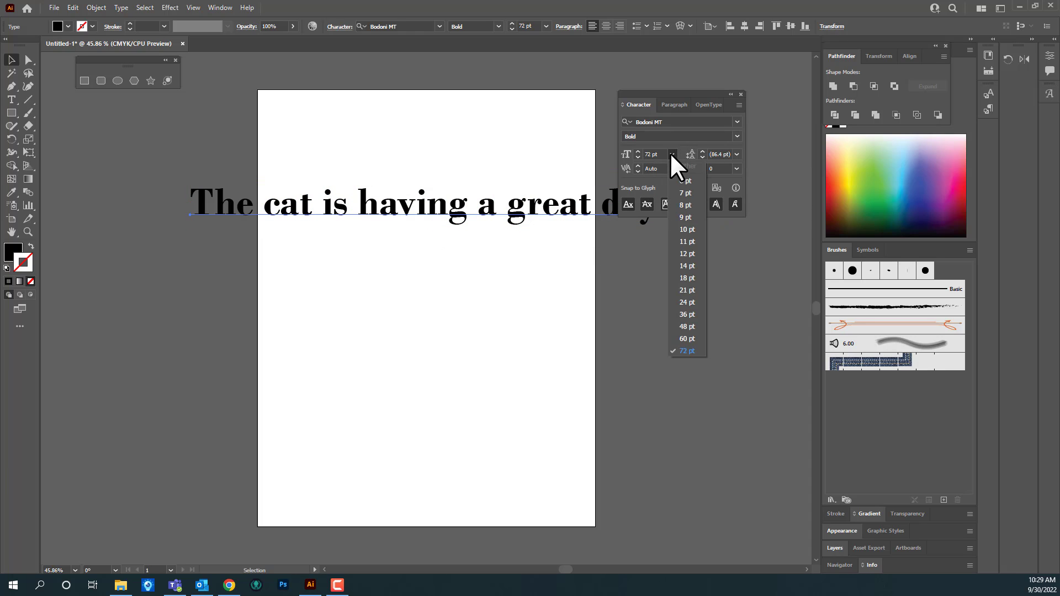
click(688, 301)
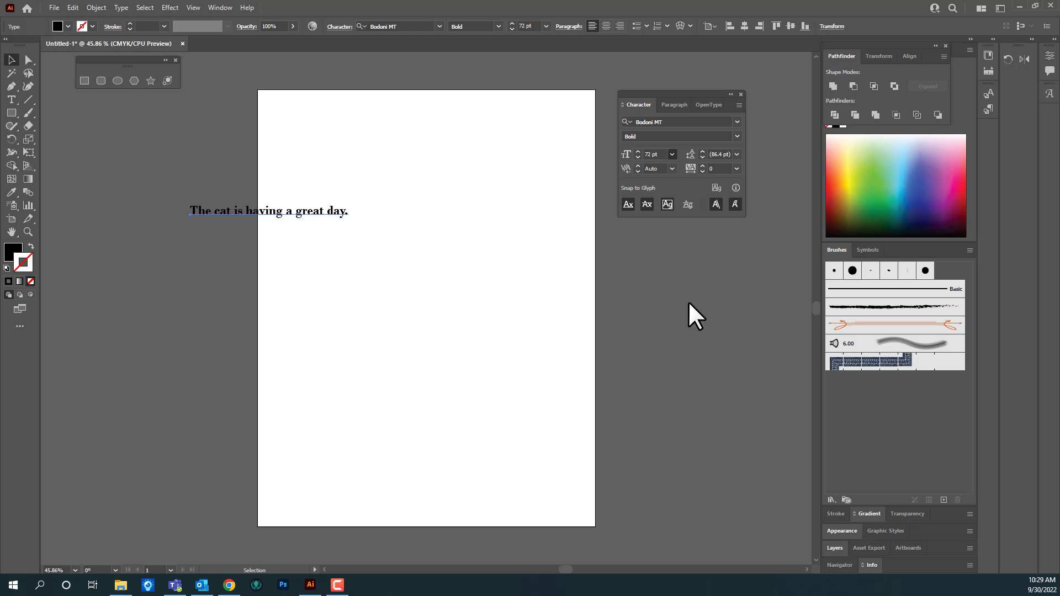
click(638, 151)
click(638, 152)
click(638, 151)
click(638, 151)
click(638, 151)
click(638, 151)
click(638, 151)
click(638, 151)
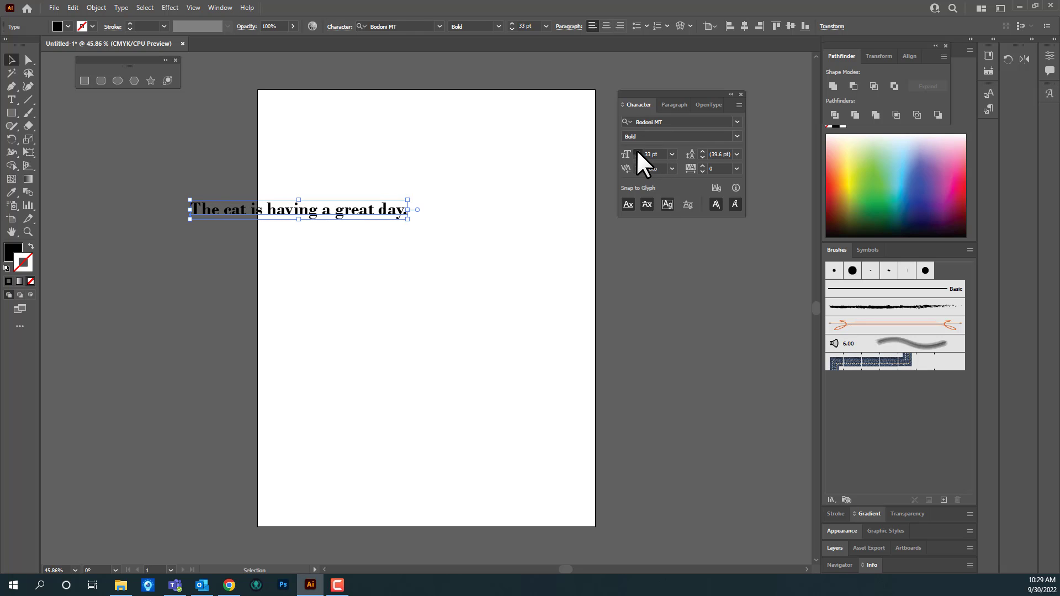
click(638, 151)
click(639, 152)
click(638, 151)
click(638, 151)
click(638, 151)
click(638, 151)
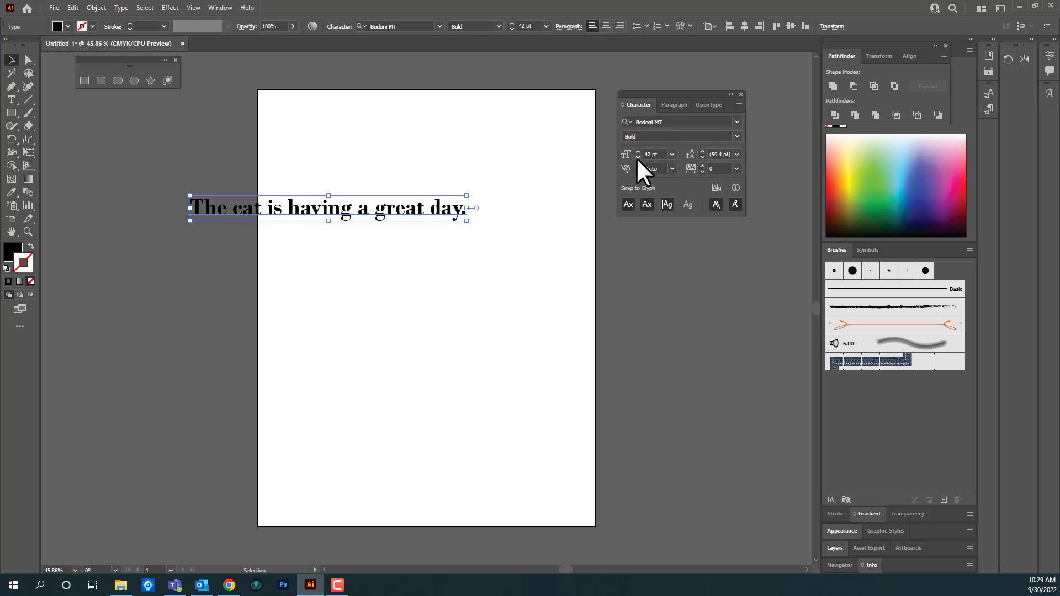
click(638, 157)
click(638, 158)
click(638, 157)
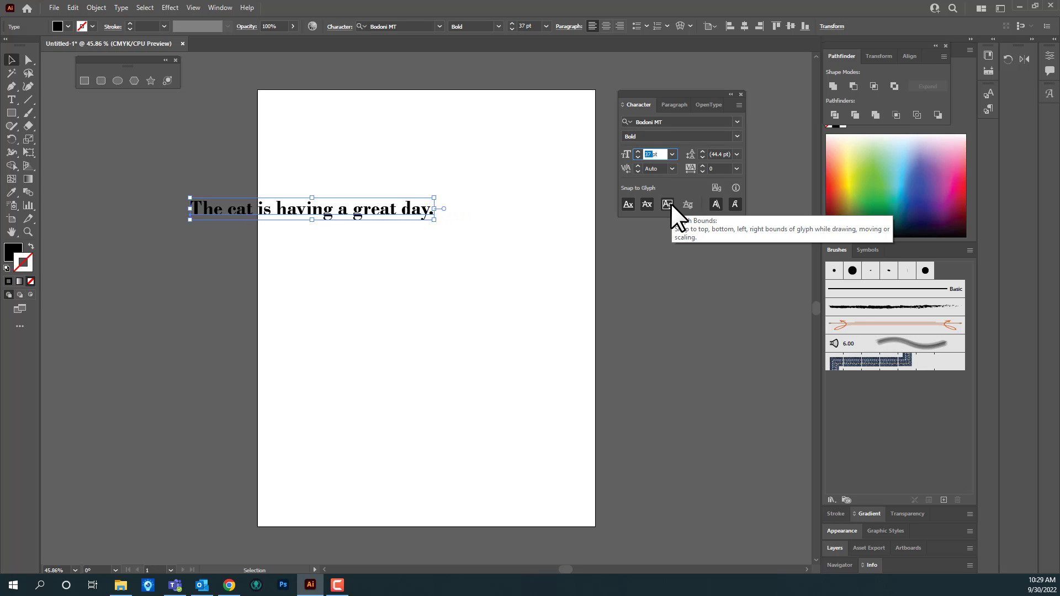
Step: Set the sentence's font size to 36 pt and move it fully onto the upper part of the artboard
text(36)
key(Return)
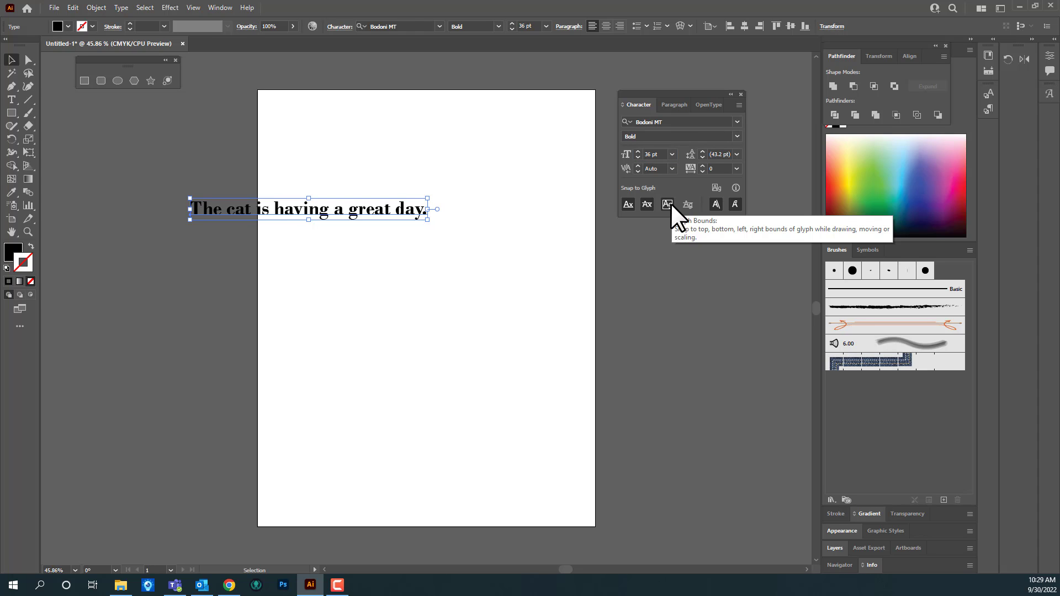
drag(373, 212, 504, 165)
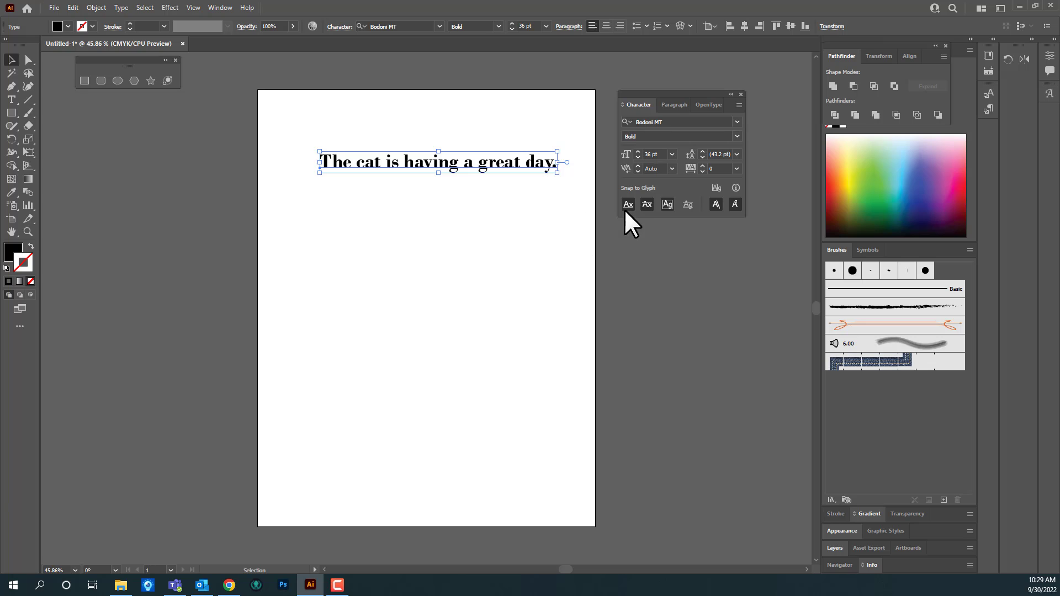
Step: Try Optical and Metrics - Roman Only kerning on the sentence, then return its kerning to Auto
click(672, 168)
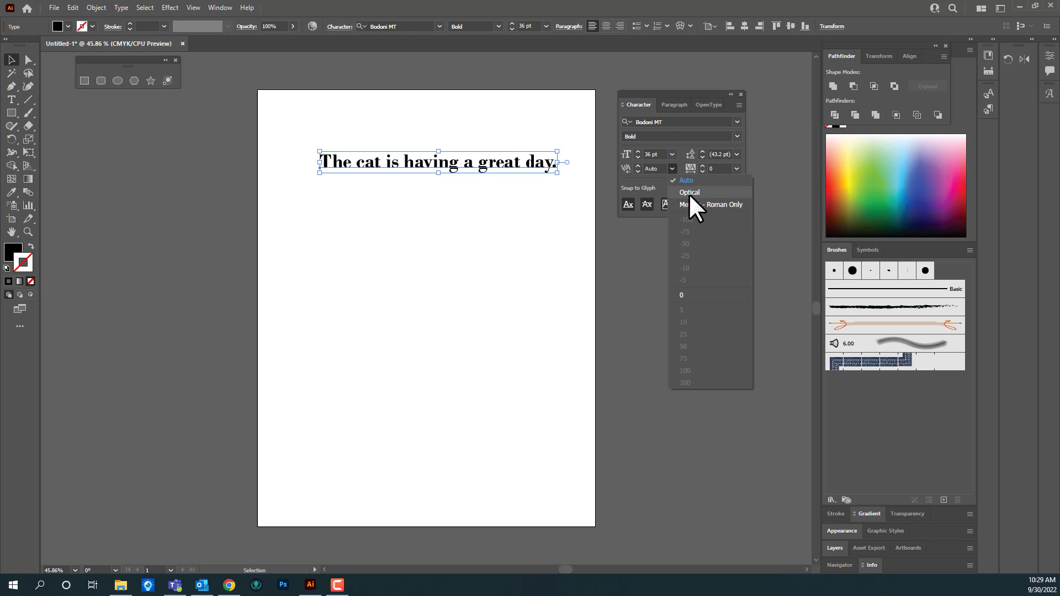
click(690, 193)
click(671, 168)
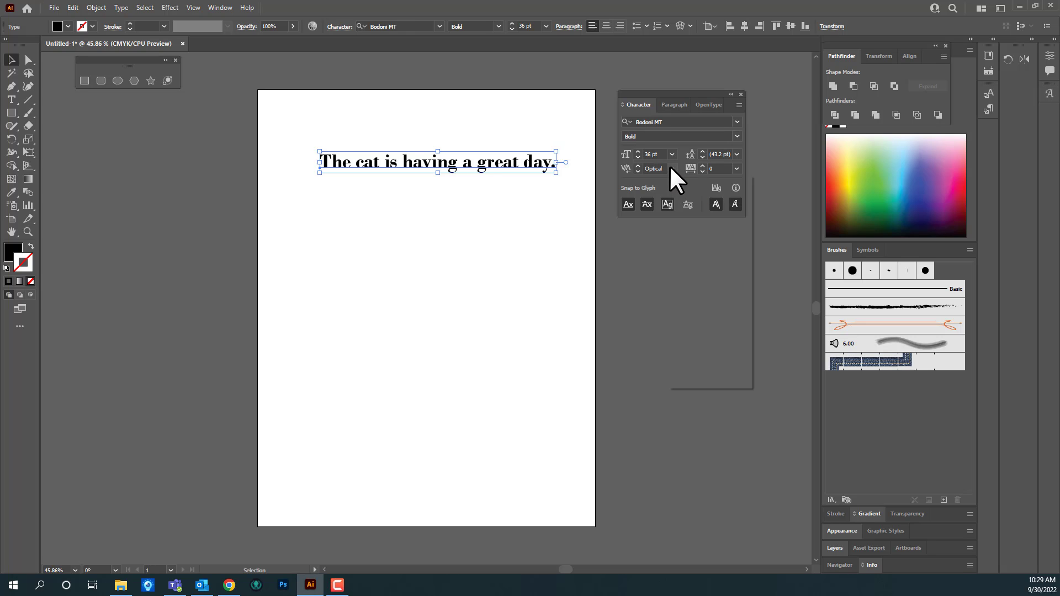
click(683, 205)
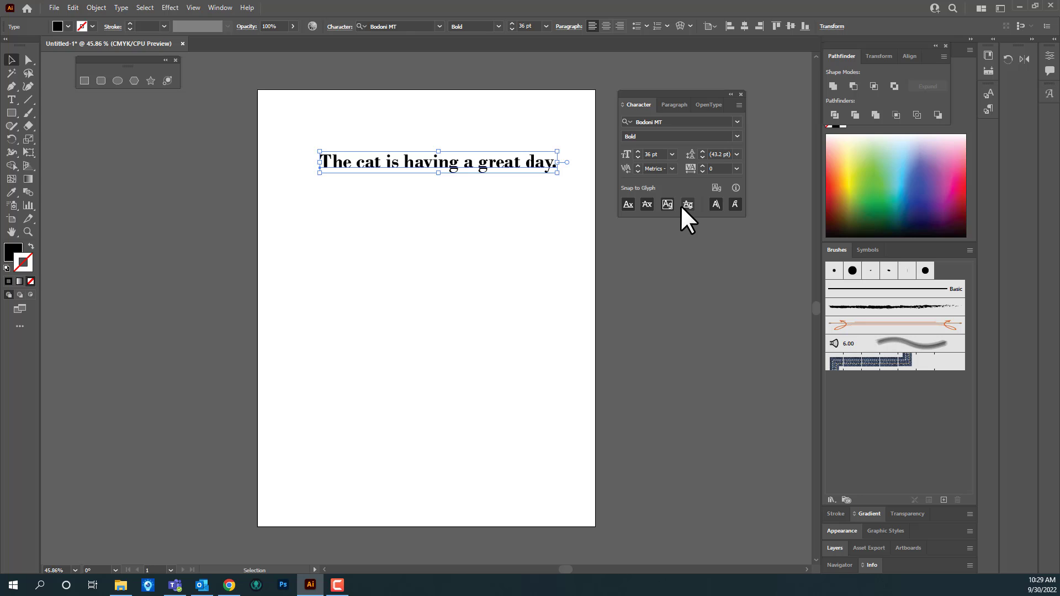
click(671, 169)
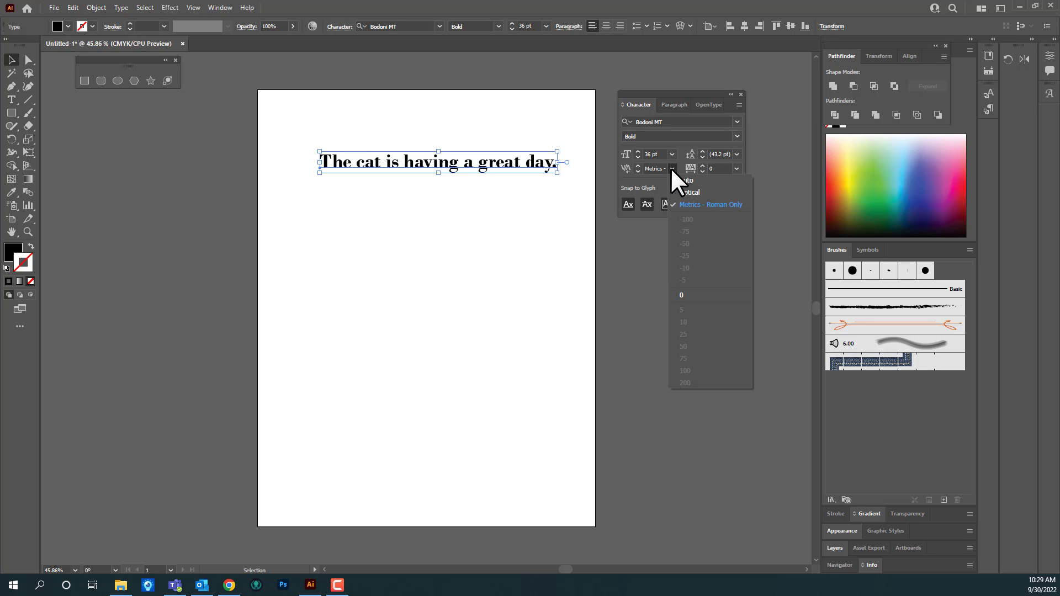
click(676, 181)
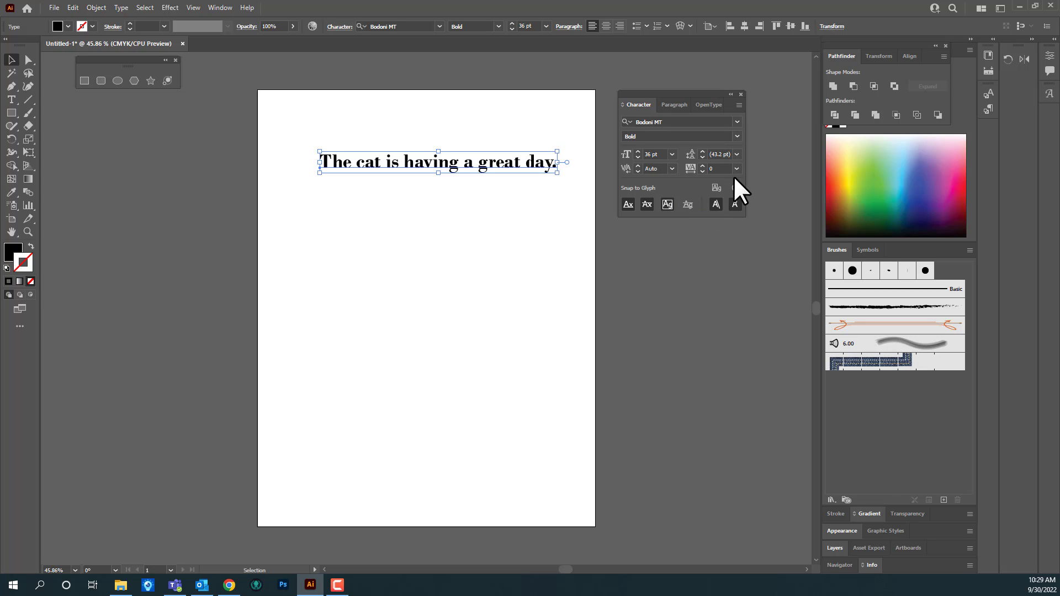
Step: Inspect the kerning between individual letters by placing the text cursor inside "having" and just before the final period
mouse_move(431, 168)
mouse_down()
mouse_move(411, 168)
mouse_move(424, 167)
mouse_up()
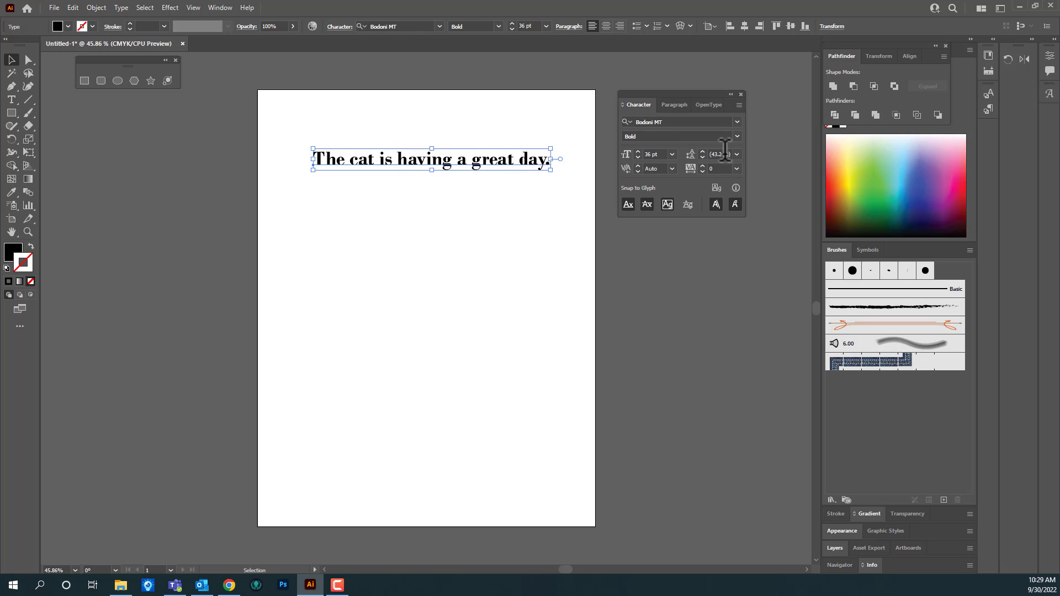
double_click(418, 160)
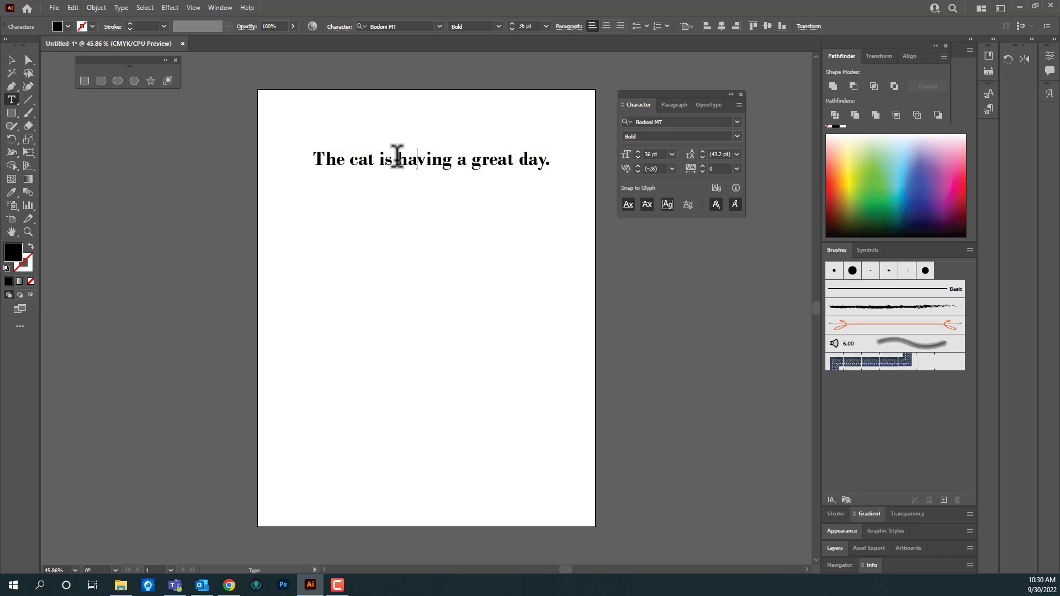
drag(397, 156, 554, 158)
click(546, 159)
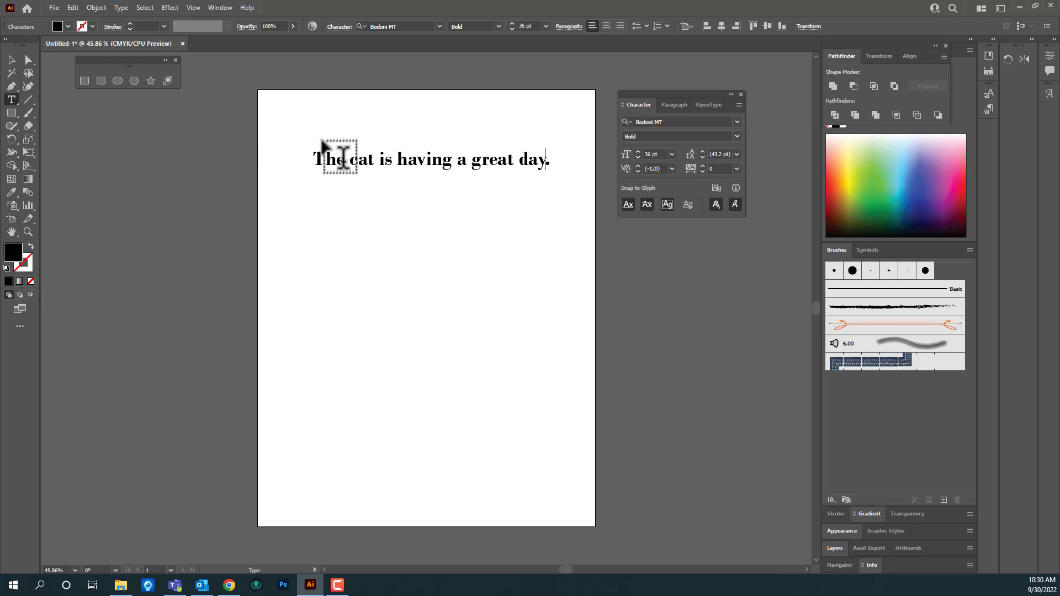
Step: Shift the whole sentence slightly up and to the left, and set its tracking to 100
click(11, 60)
drag(456, 159, 447, 150)
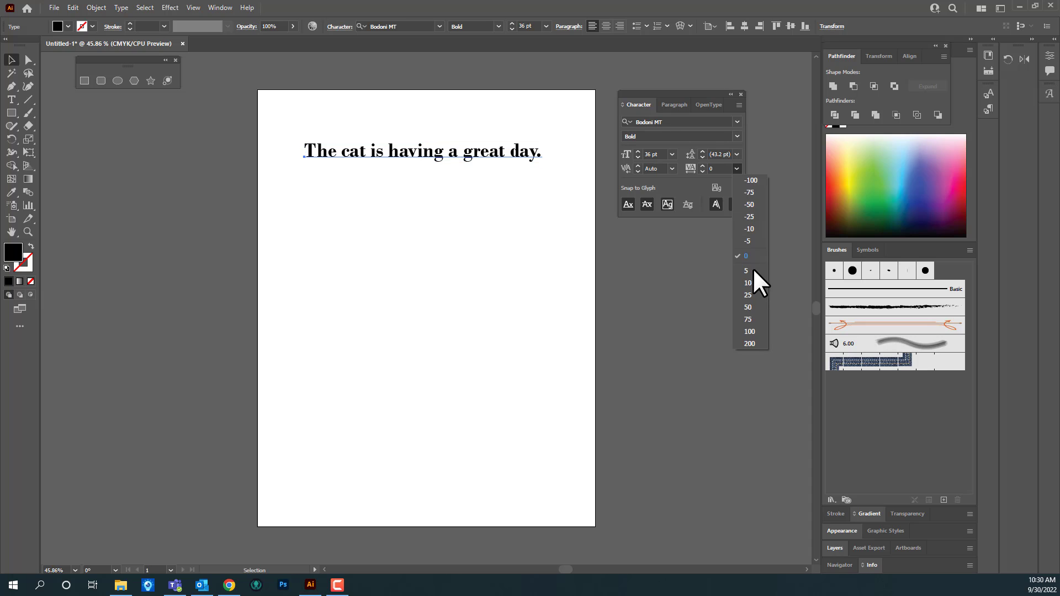
click(759, 335)
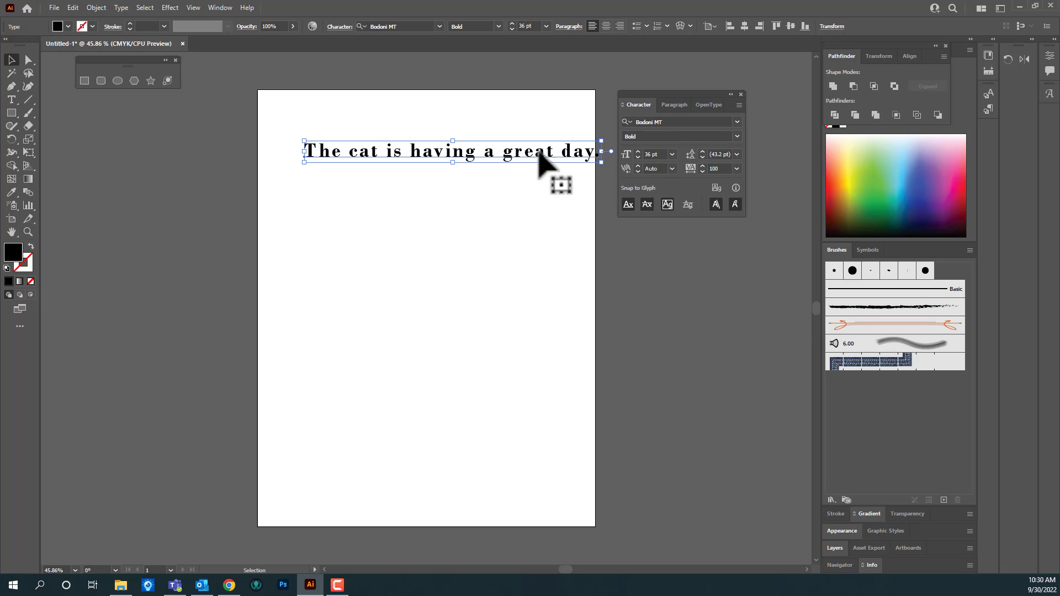
Step: Duplicate the sentence below the original, set the copy's tracking to -75 and move it close beneath the first line
drag(515, 152, 482, 206)
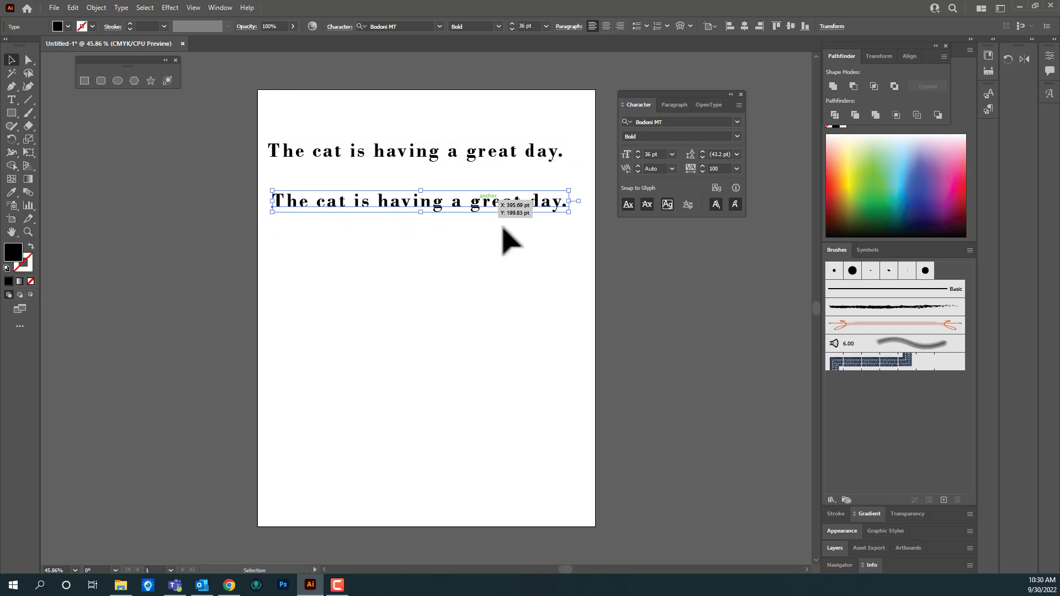
click(737, 168)
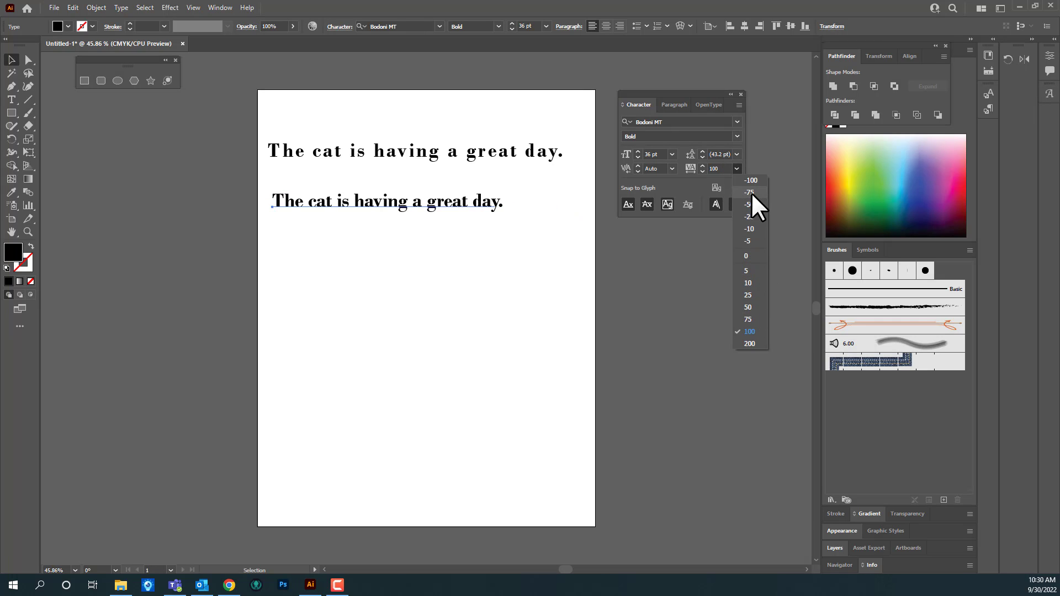
click(749, 192)
drag(396, 205, 393, 178)
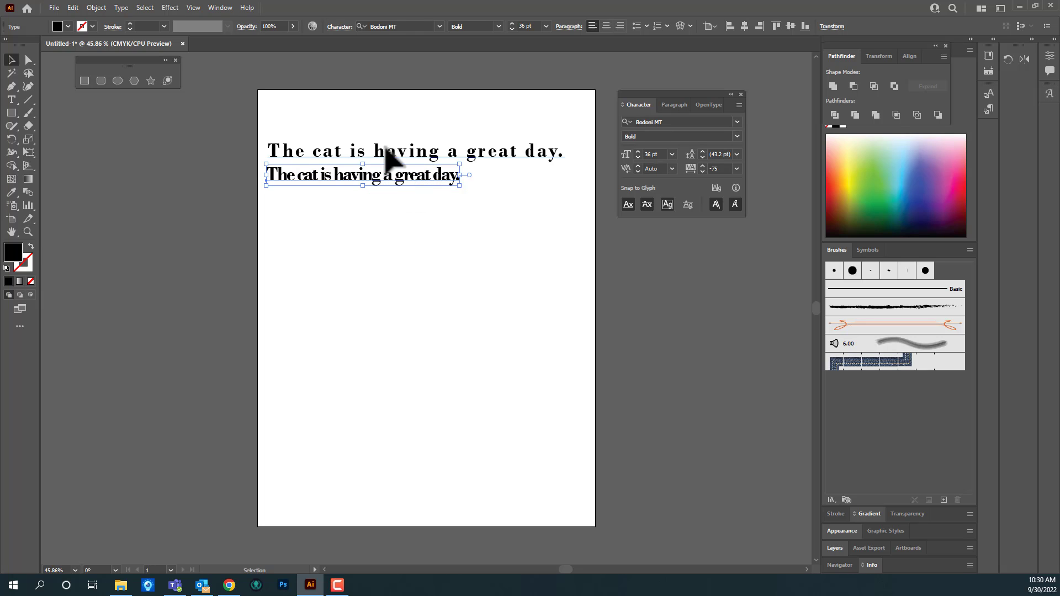
Step: Set the tracking of the upper sentence to 200
click(403, 152)
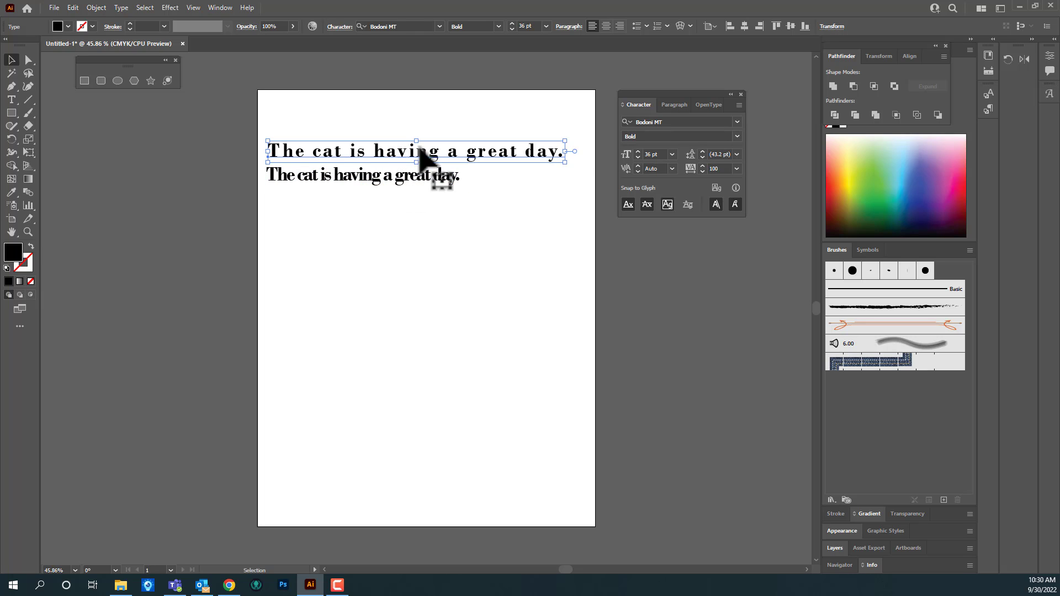
click(737, 167)
click(754, 342)
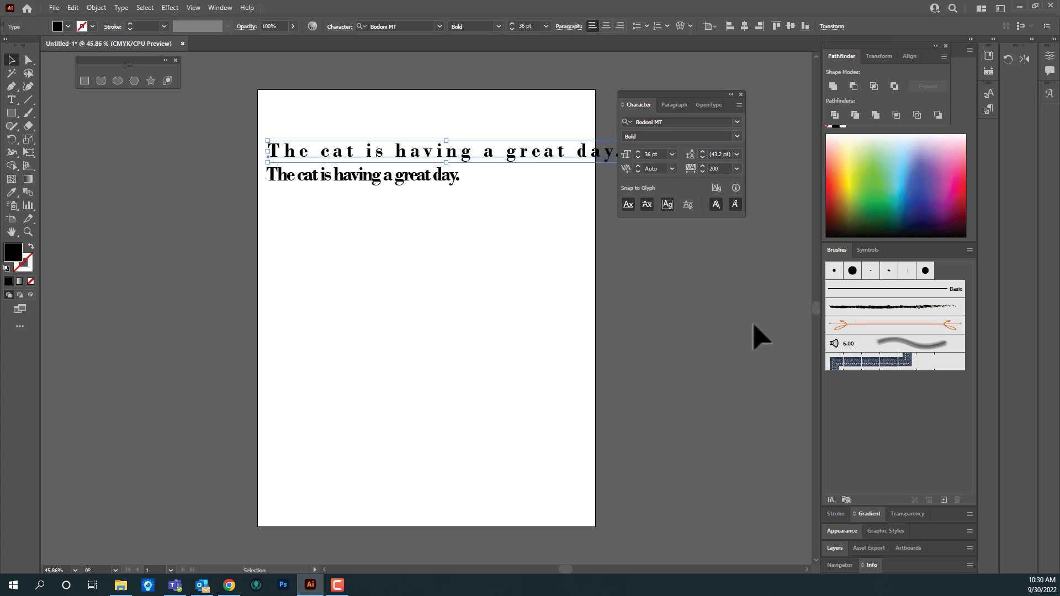
Step: Set the tracking of the lower sentence to -100
click(433, 182)
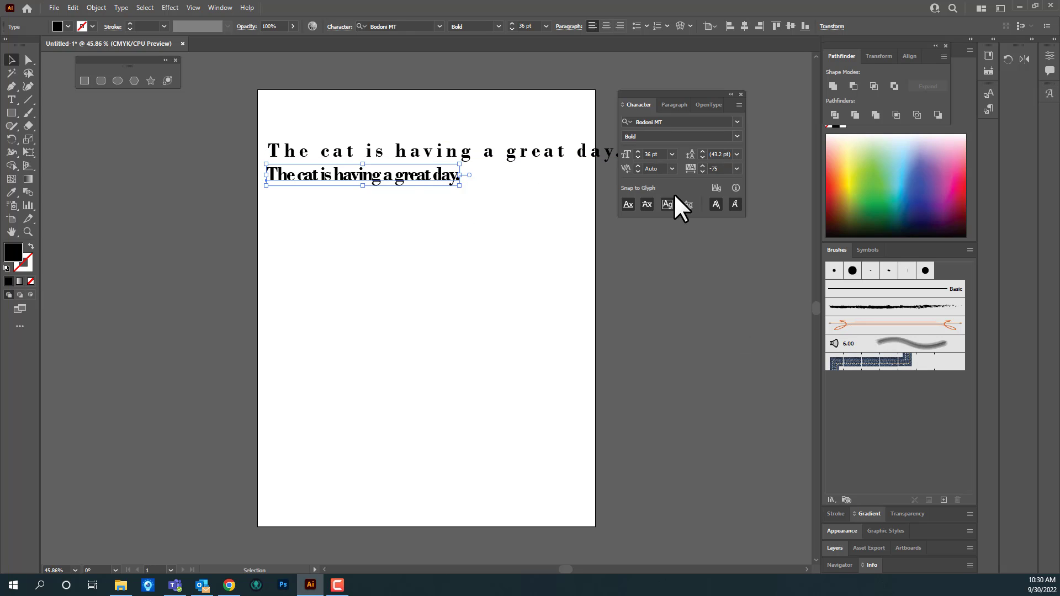
click(737, 168)
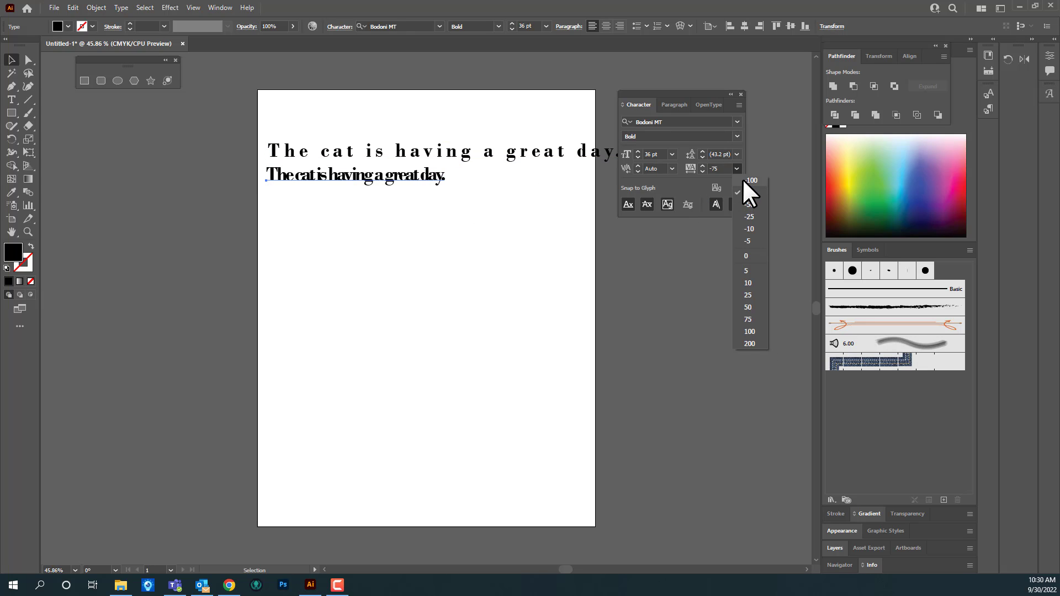
click(742, 179)
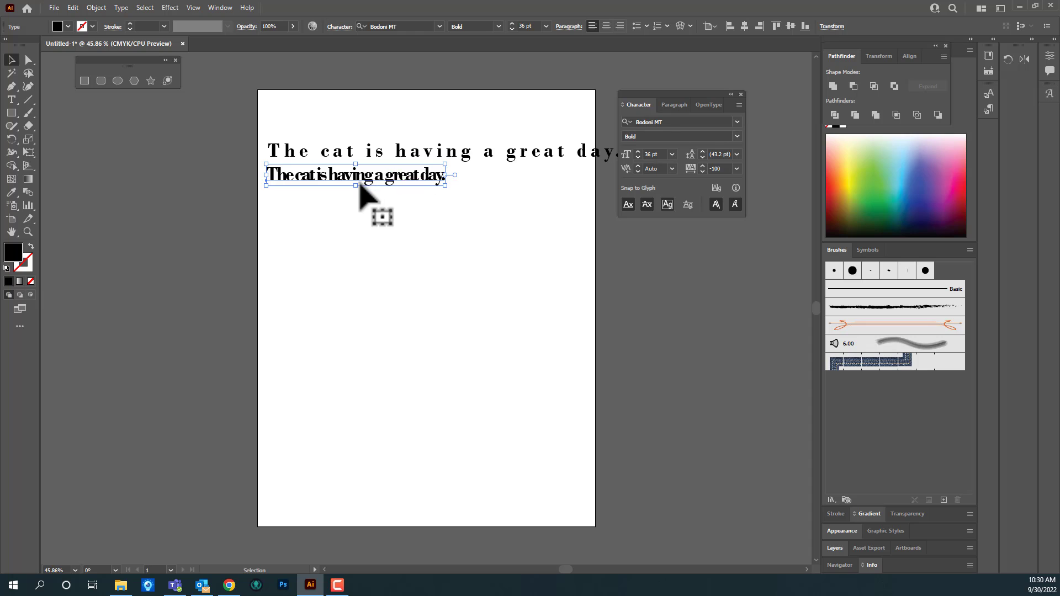
Step: Duplicate the tightly tracked sentence farther down the artboard and set the new copy's tracking to 0
drag(367, 178, 383, 233)
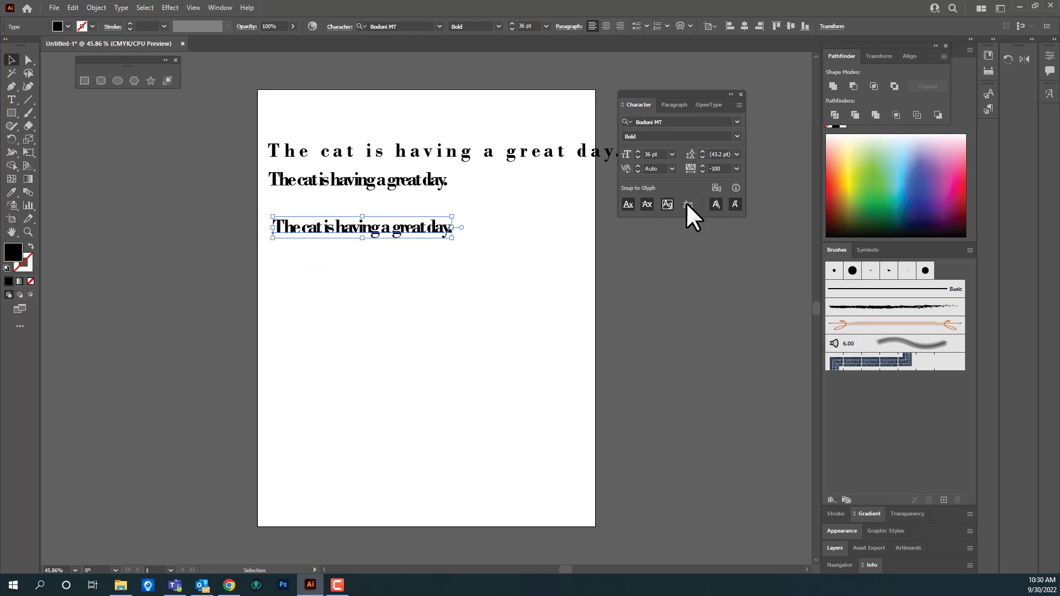
click(737, 167)
click(753, 260)
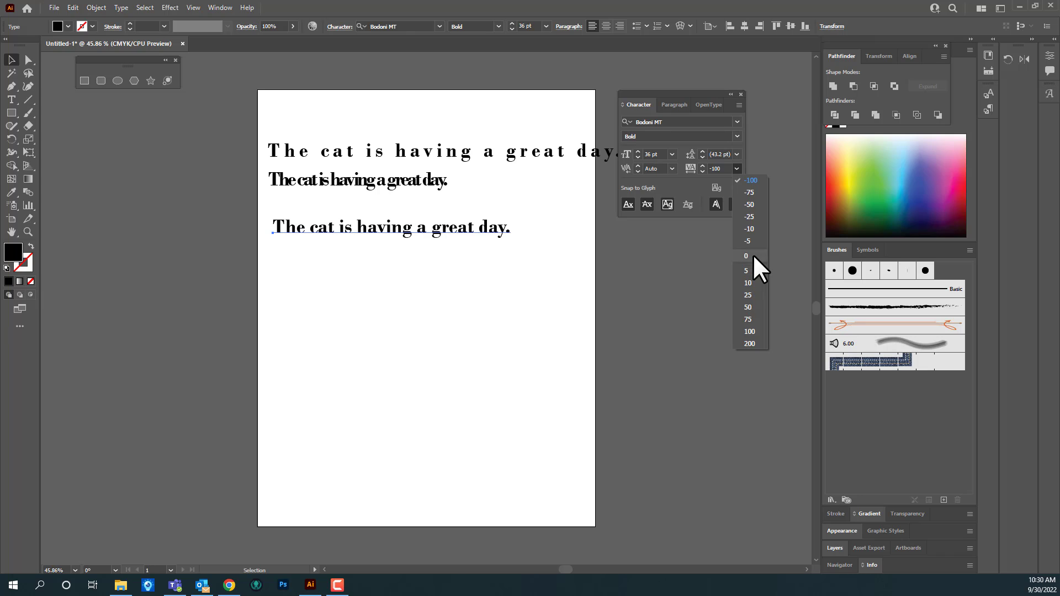
Step: Highlight the word "having" in the third sentence, place the cursor before "day", and leave text editing
key(t)
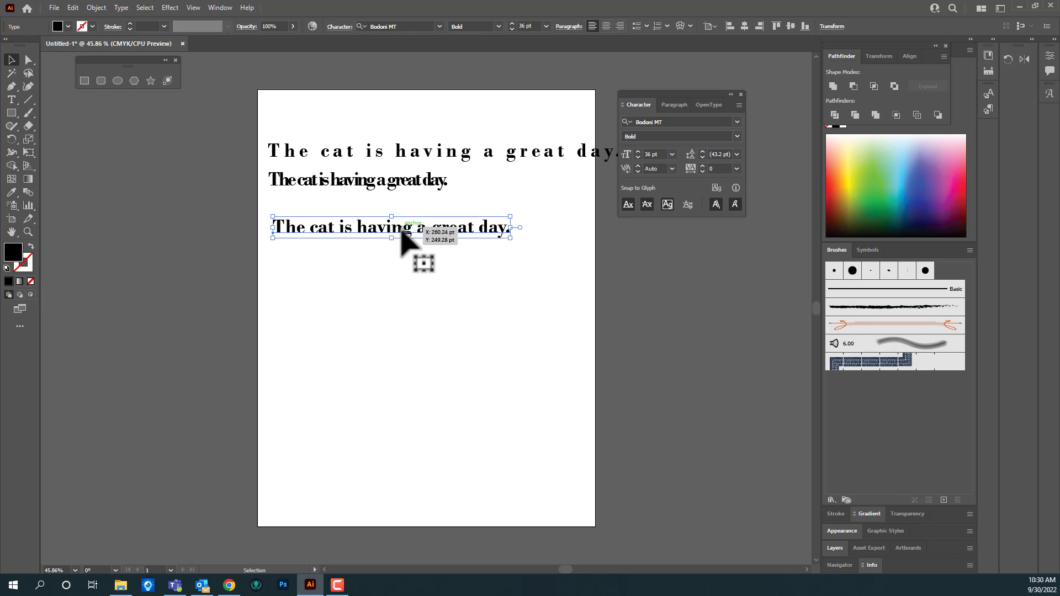
click(414, 224)
drag(405, 228, 357, 228)
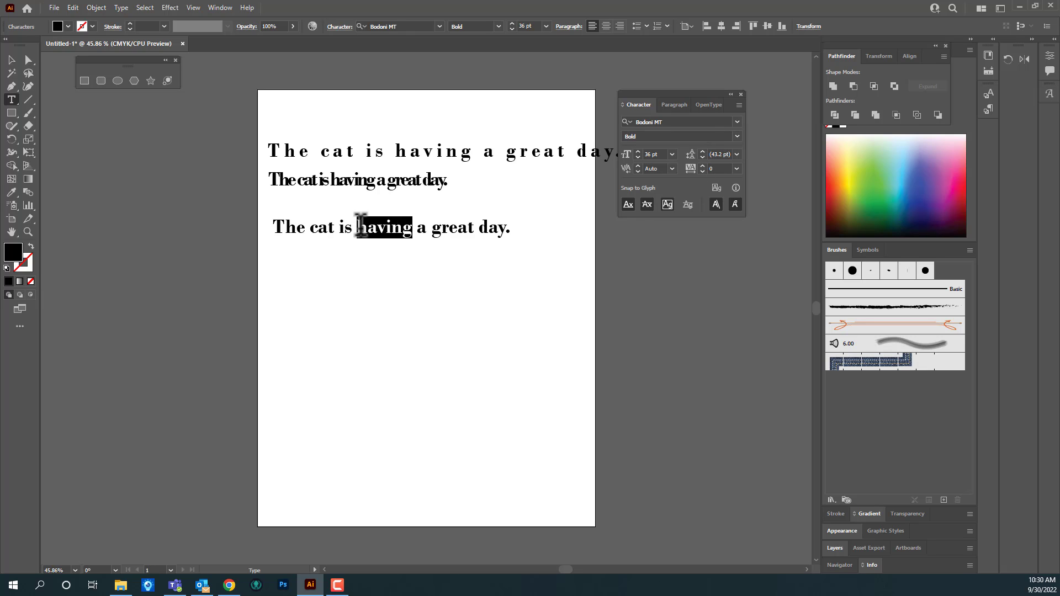
click(478, 224)
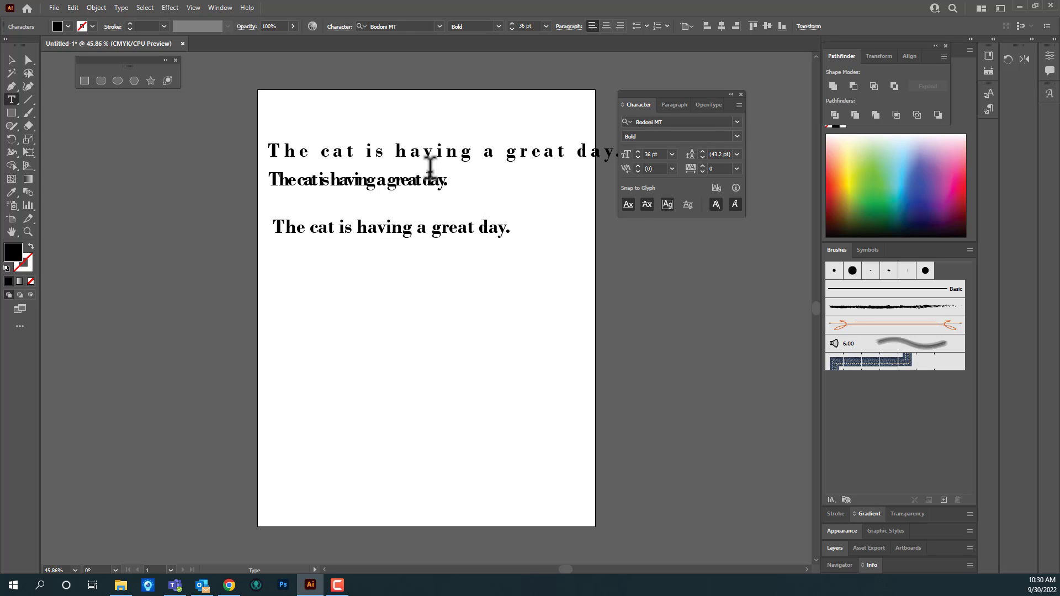
click(15, 59)
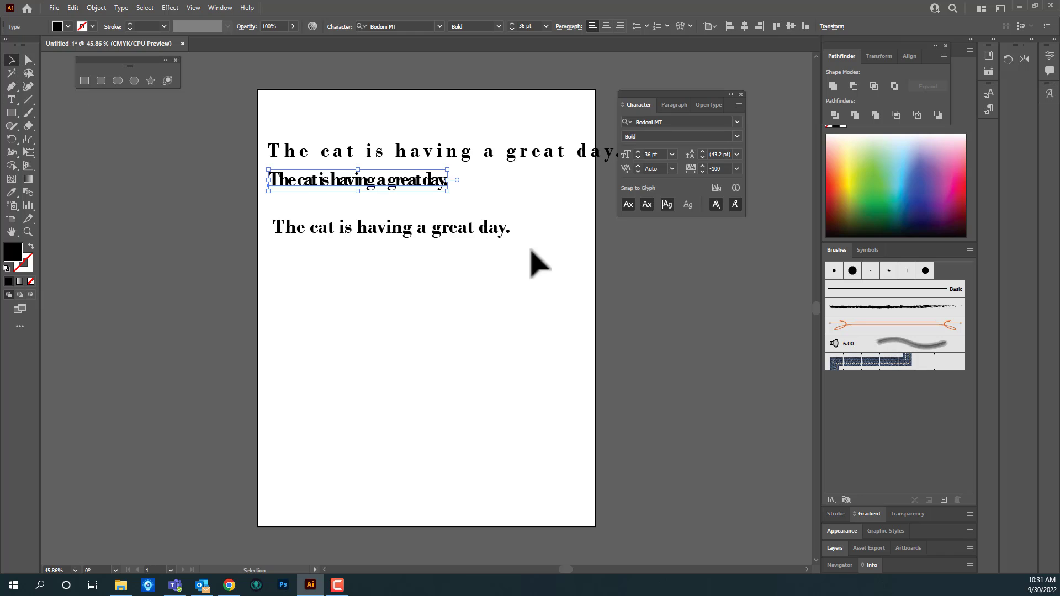
Step: Enter text editing in the third sentence and highlight the word "great", followed by the entire line
click(477, 234)
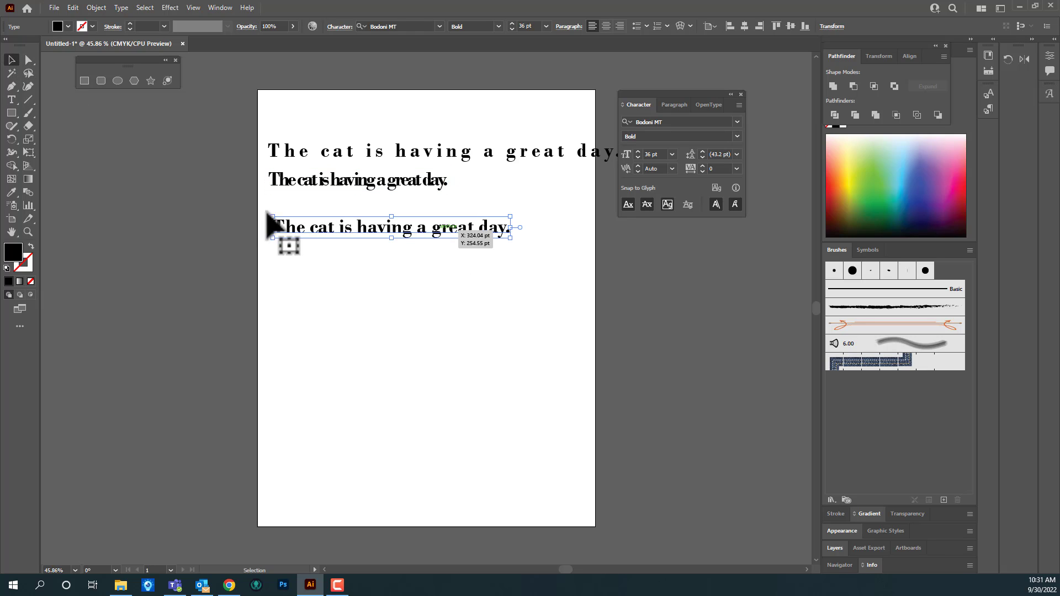
click(12, 101)
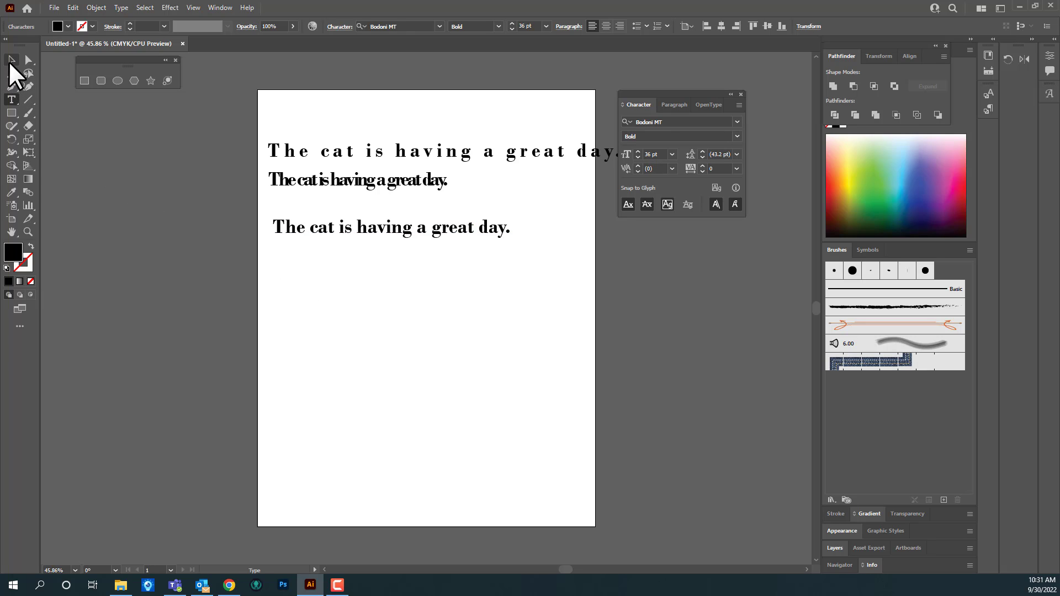
click(11, 60)
double_click(437, 231)
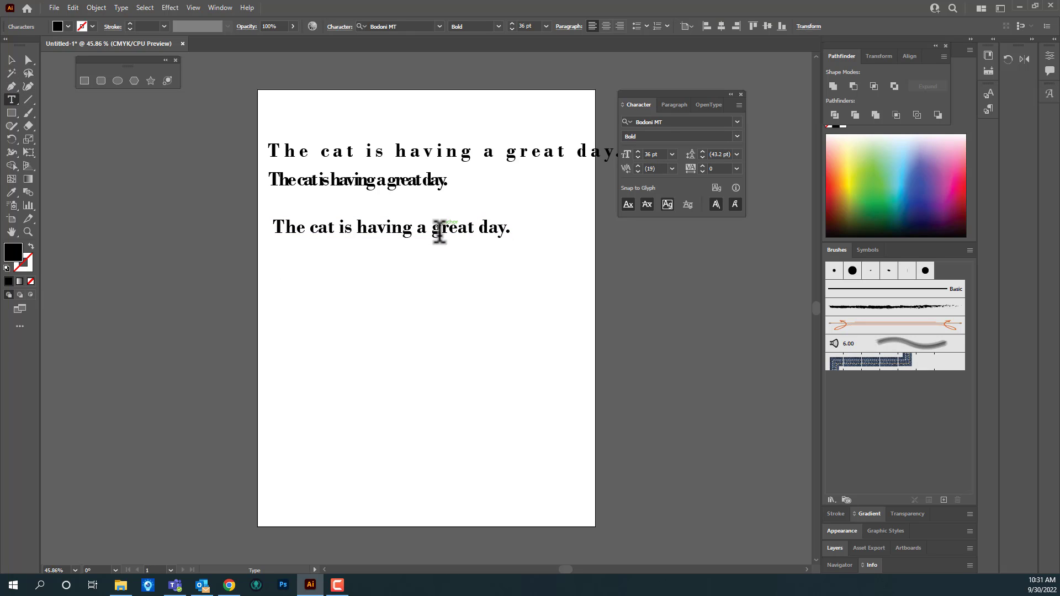
double_click(443, 226)
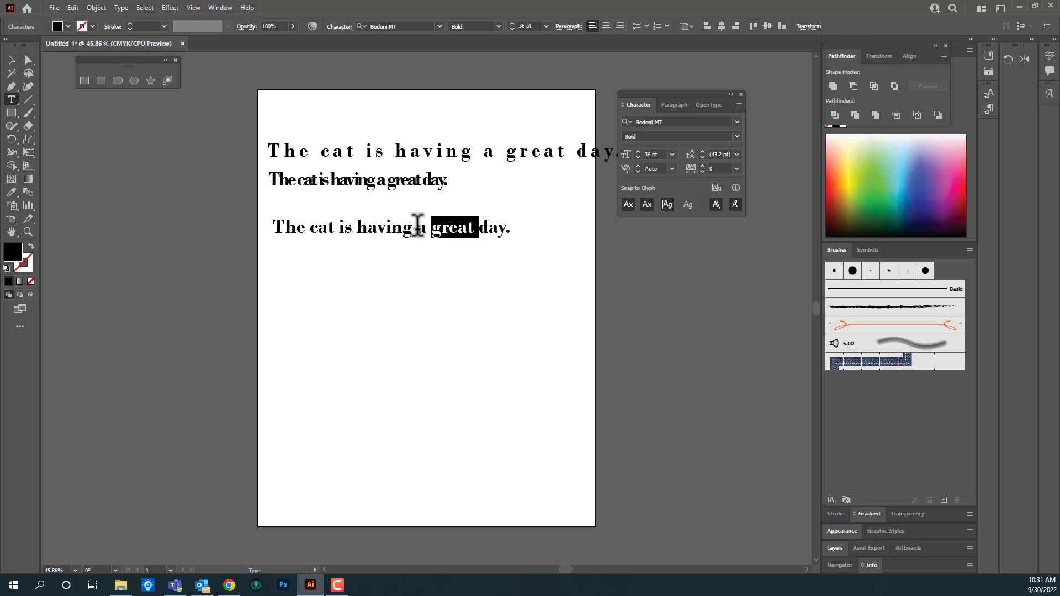
click(418, 226)
triple_click(382, 225)
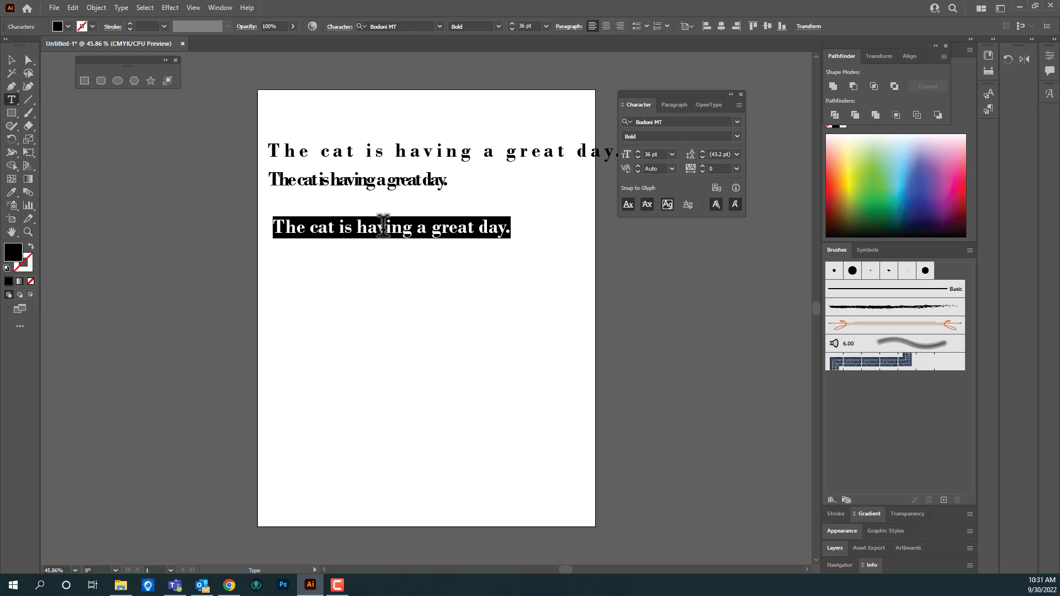
Step: Set the tracking of only the word "having" in the third sentence to 200
click(385, 226)
double_click(382, 226)
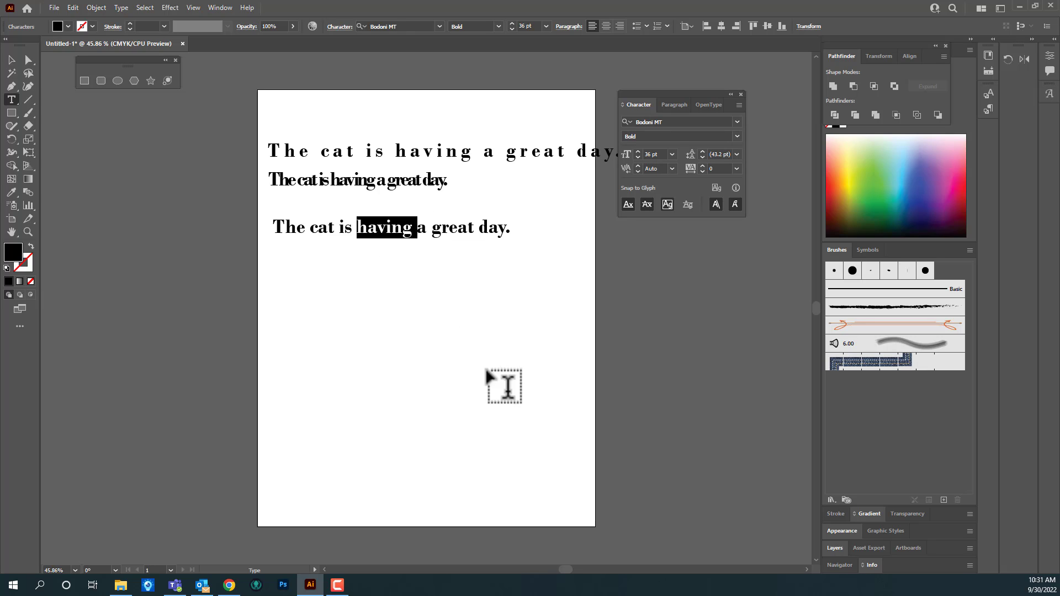
click(736, 169)
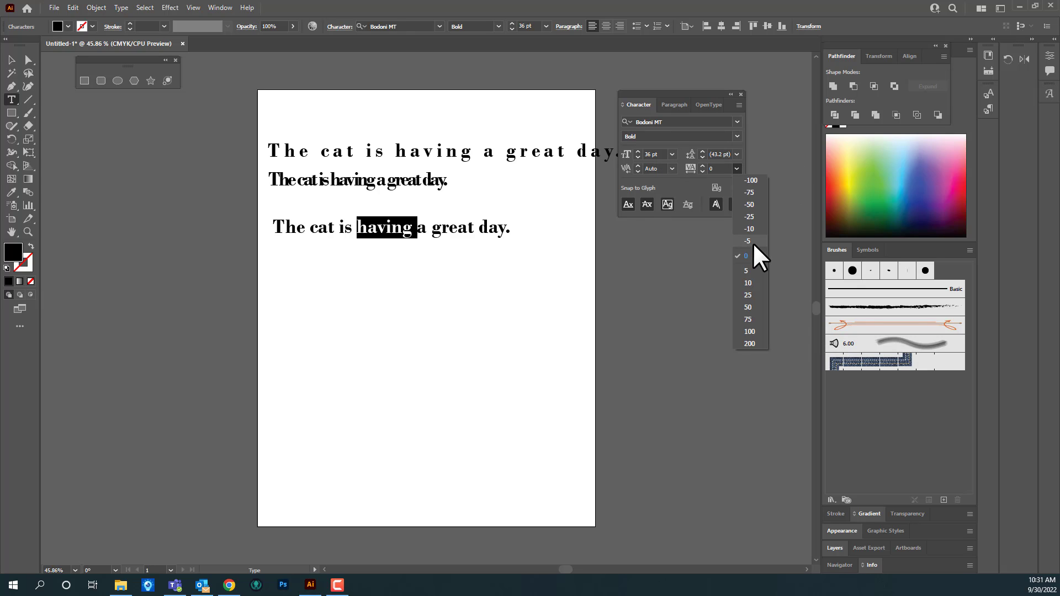
click(751, 344)
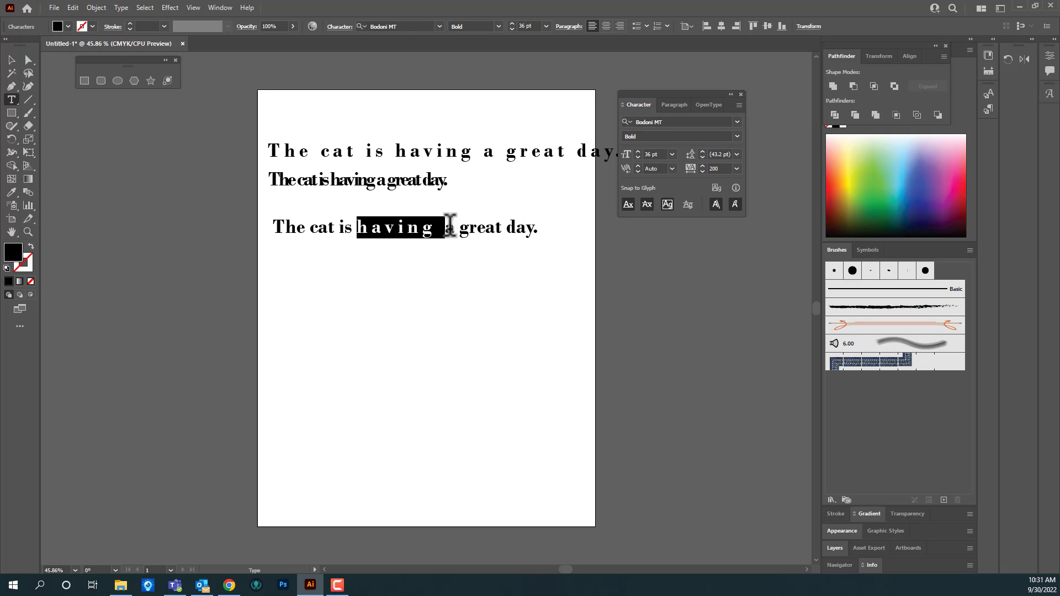
Step: Set the tracking of the letters "gr" in "great" to -100 and move the third sentence slightly down and left
click(407, 226)
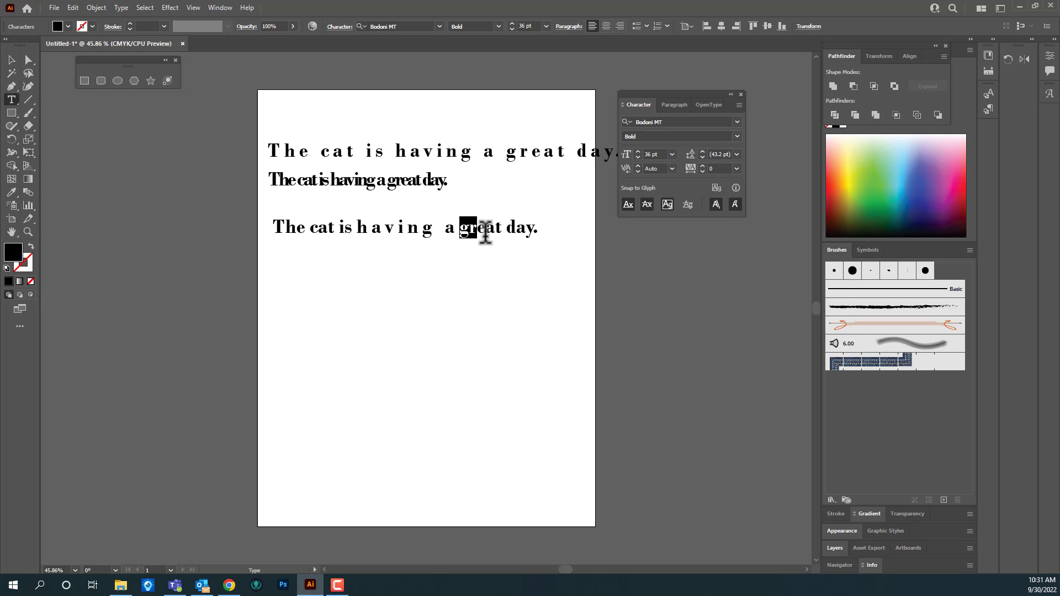
click(737, 168)
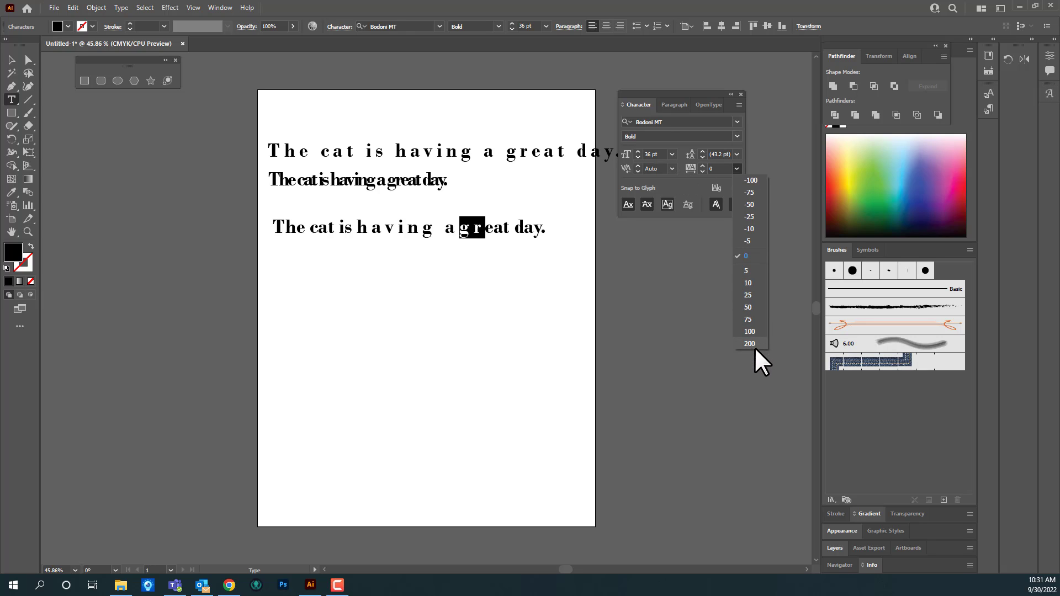
click(750, 180)
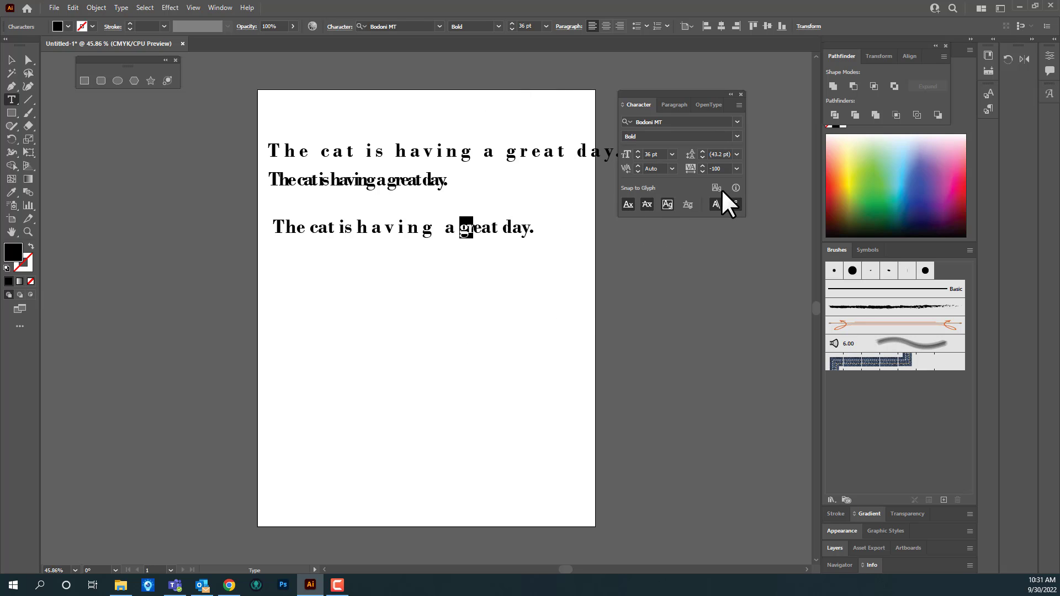
click(11, 60)
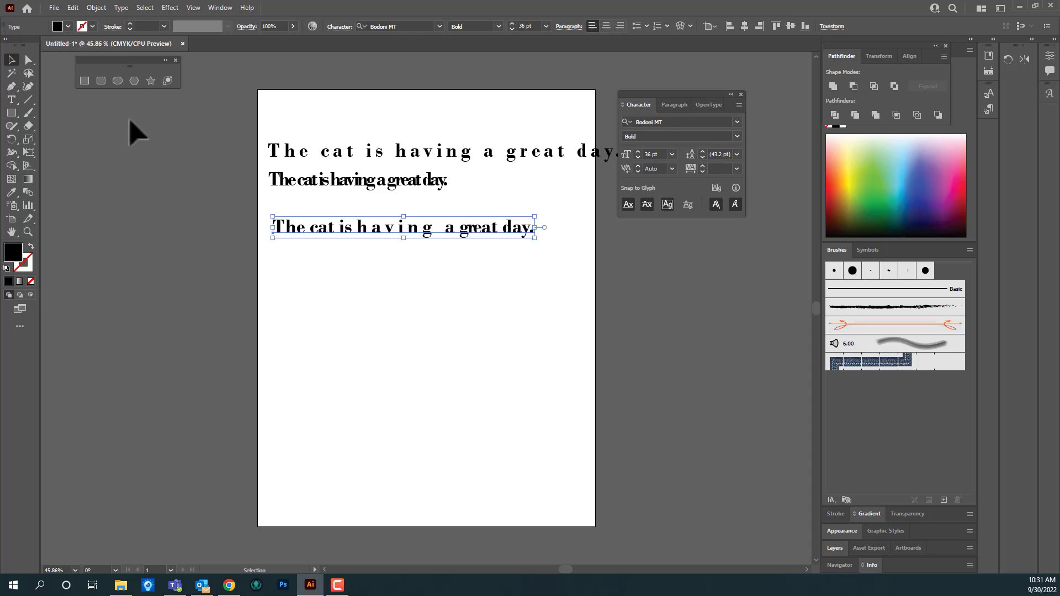
mouse_move(371, 237)
mouse_down()
mouse_move(372, 267)
mouse_move(371, 217)
mouse_move(366, 237)
mouse_up()
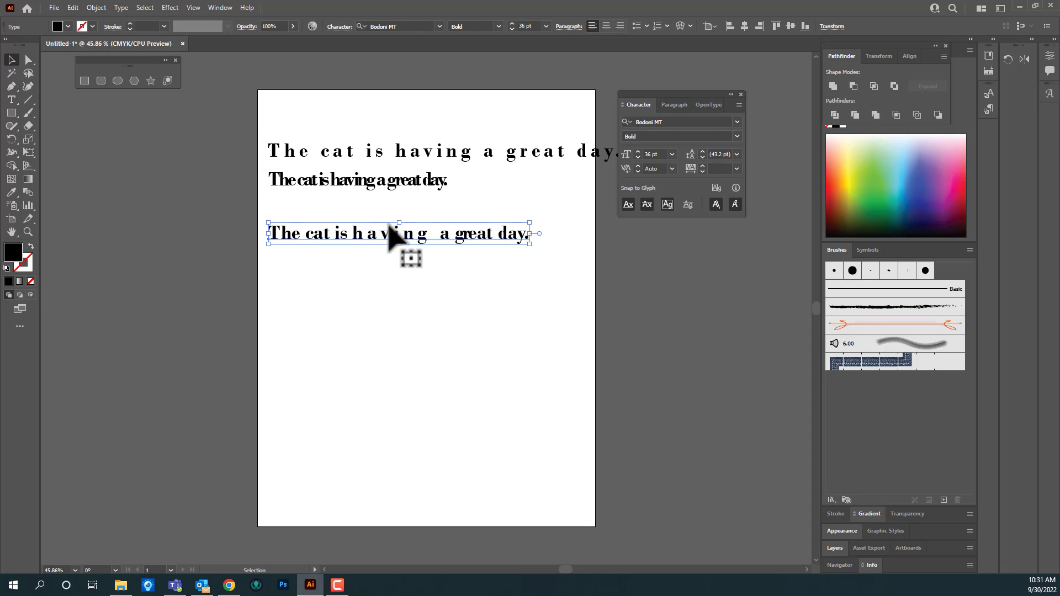